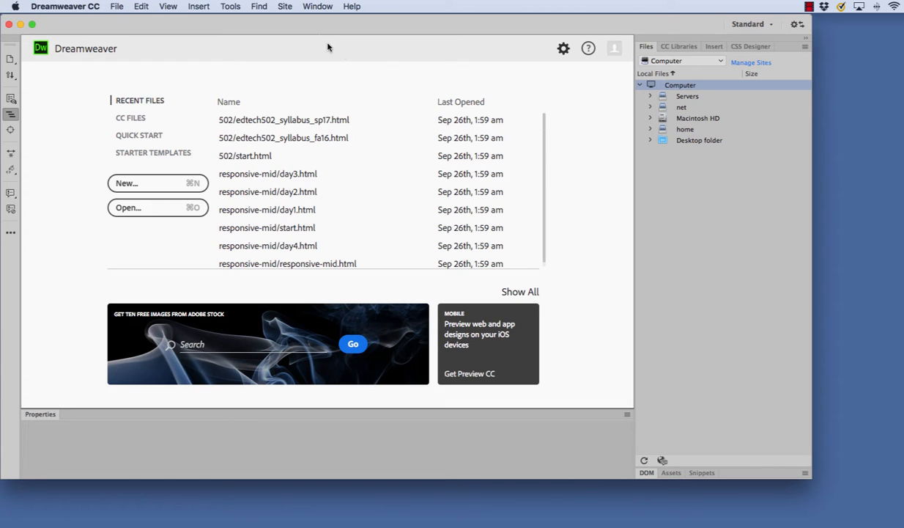
Step: Create a new site named edtech2 and browse for its local site folder
click(285, 6)
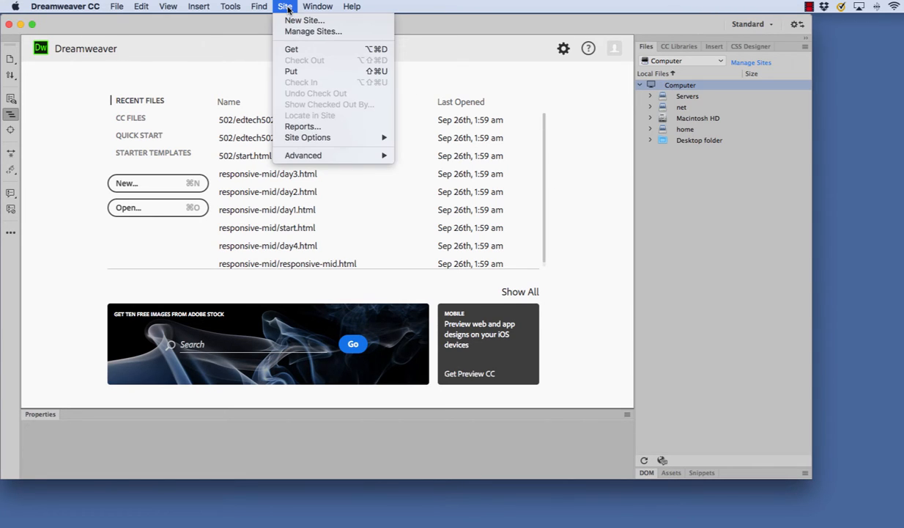
click(290, 20)
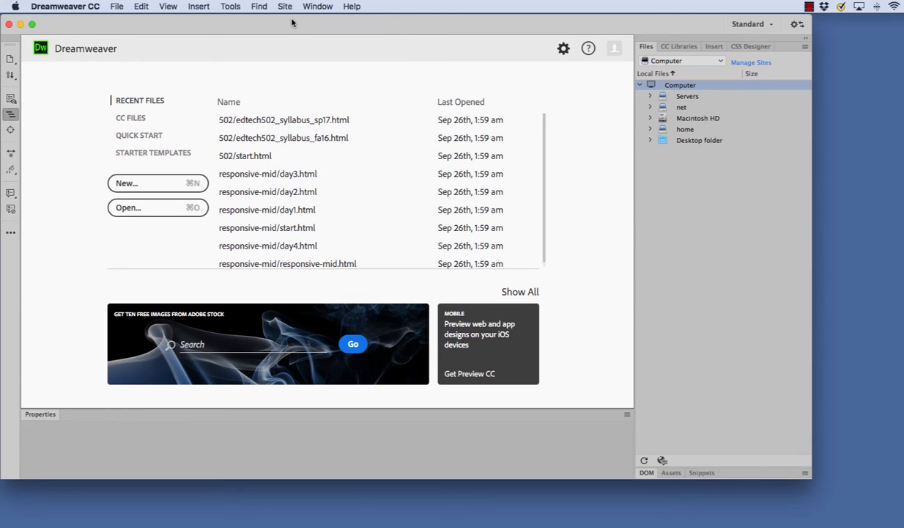
text(edtech2)
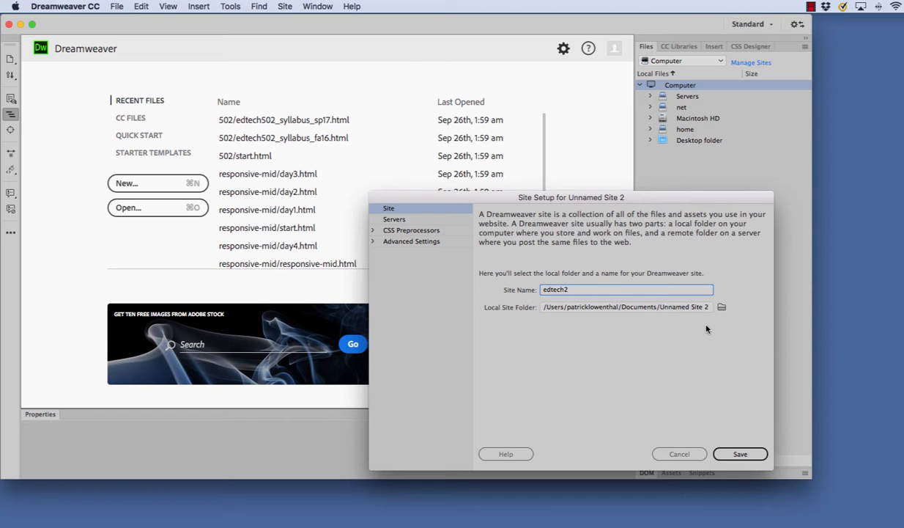
click(721, 308)
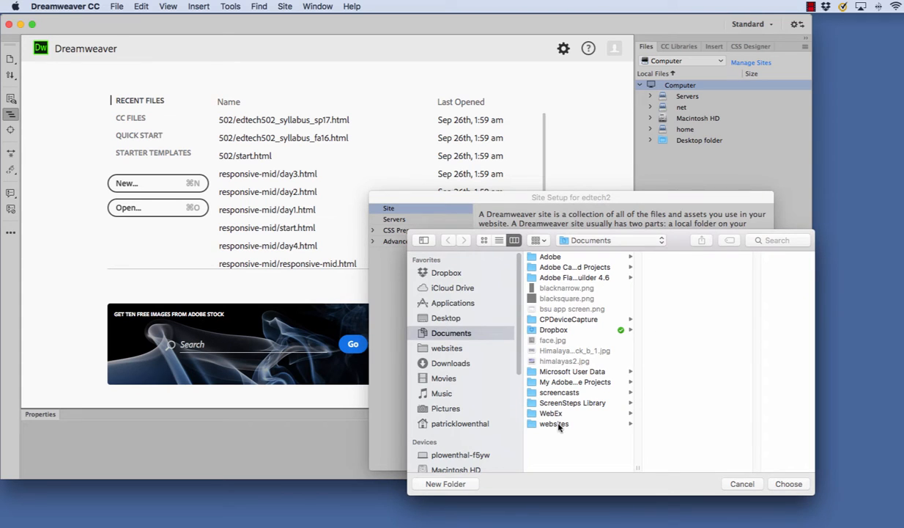
Step: Create an edtech2 folder inside websites, with an images subfolder
click(561, 424)
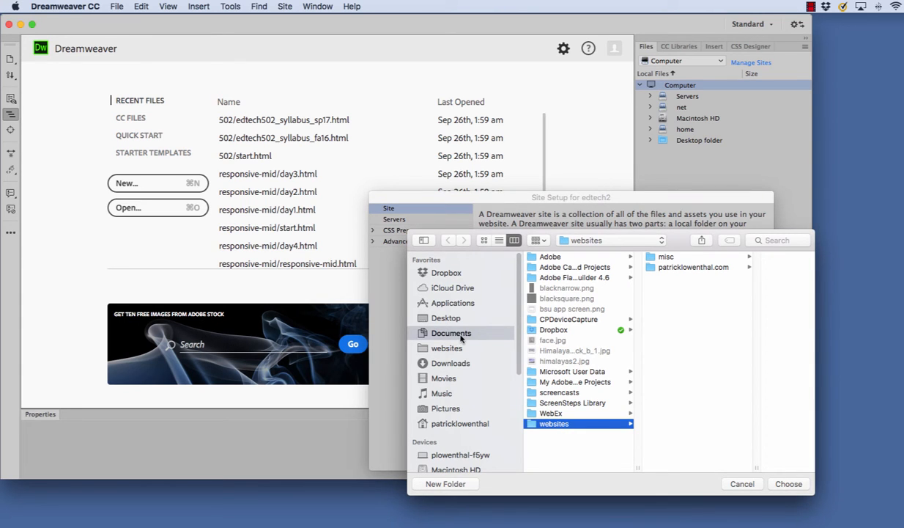
click(445, 484)
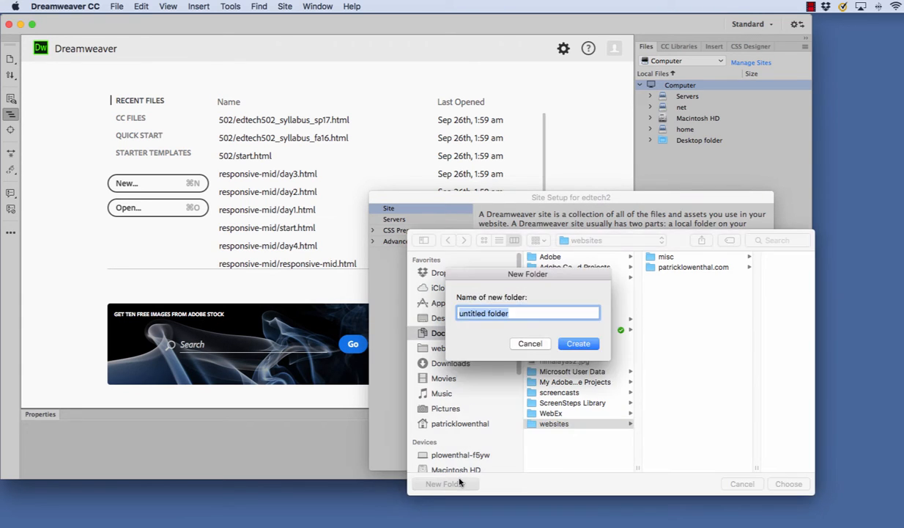
text(edtech2)
key(Return)
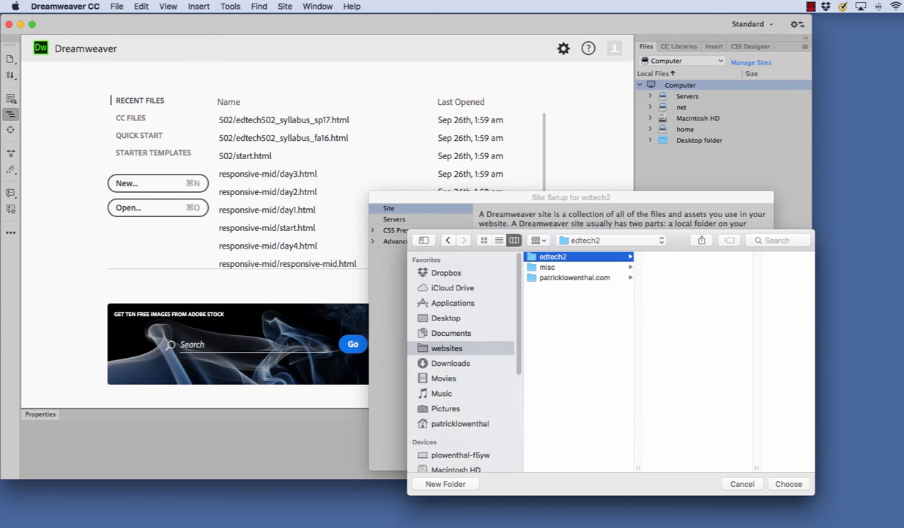
click(445, 484)
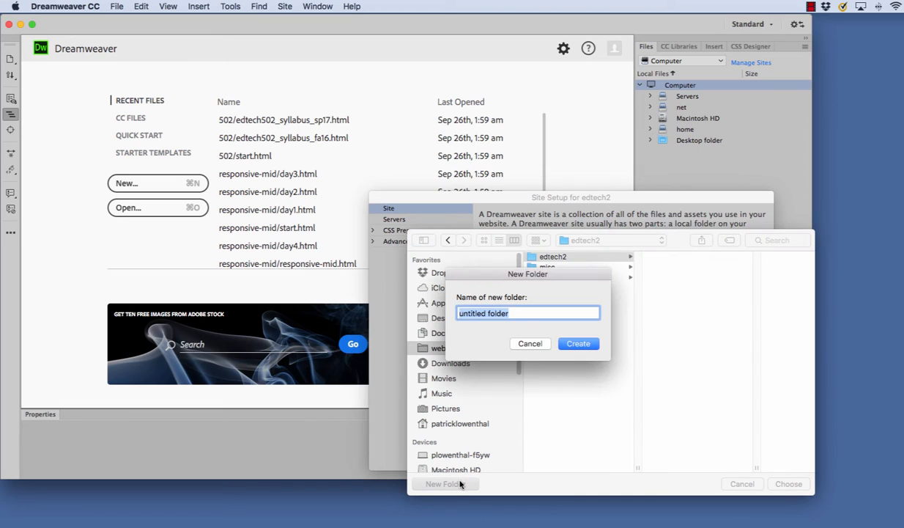
text(images)
key(Return)
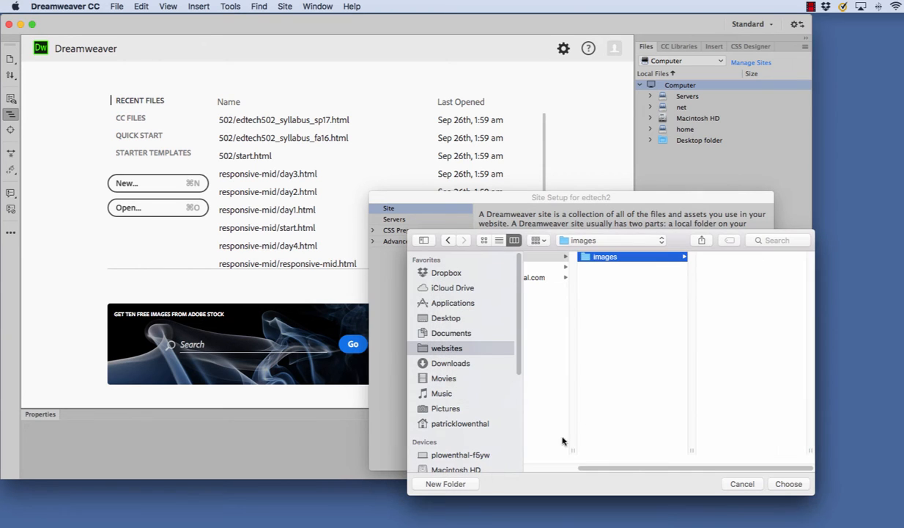
Step: Add a 502 subfolder inside edtech2
click(570, 257)
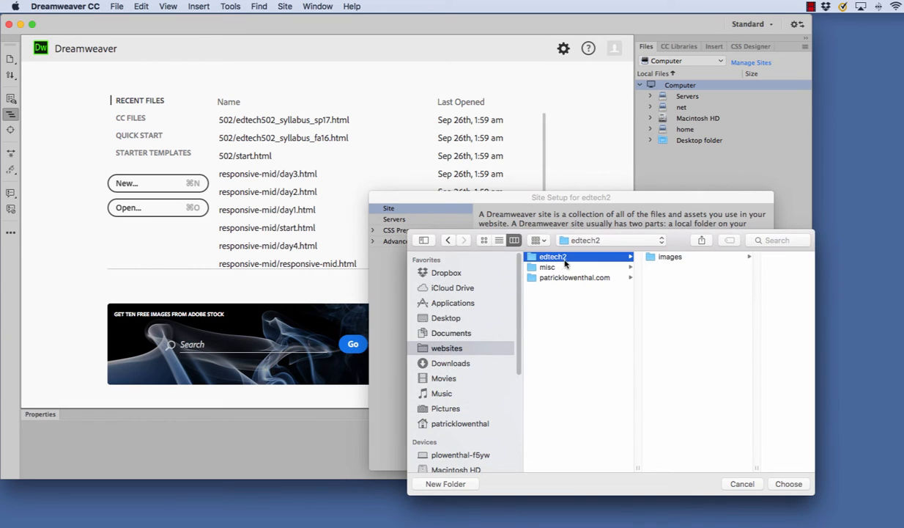
click(460, 481)
text(502)
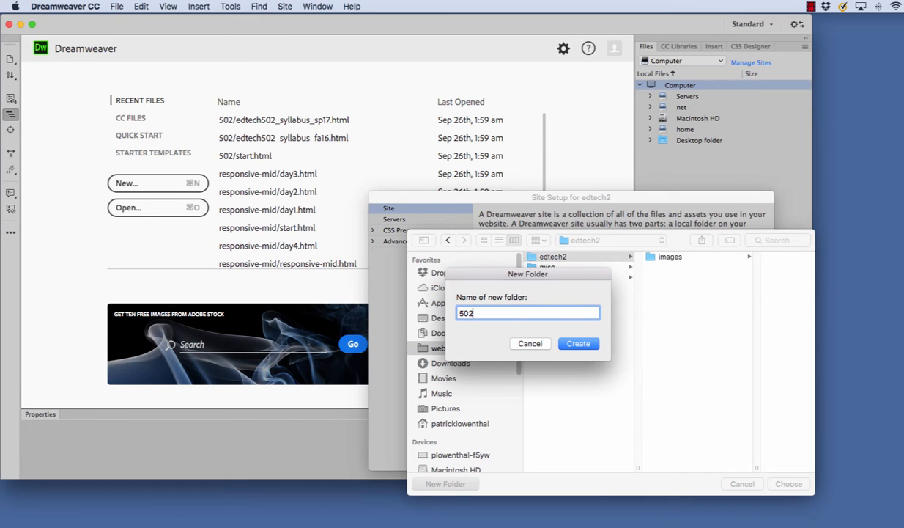
click(577, 342)
scroll(623, 273, left, 3)
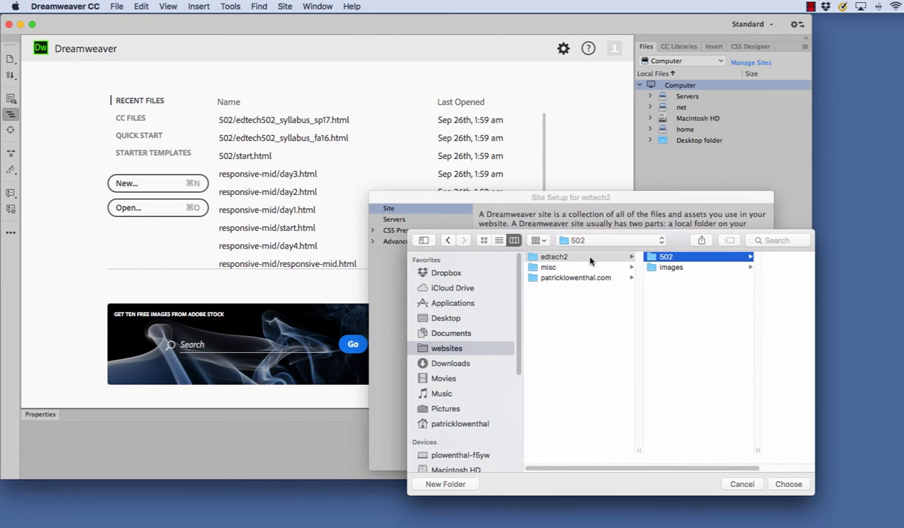
click(590, 256)
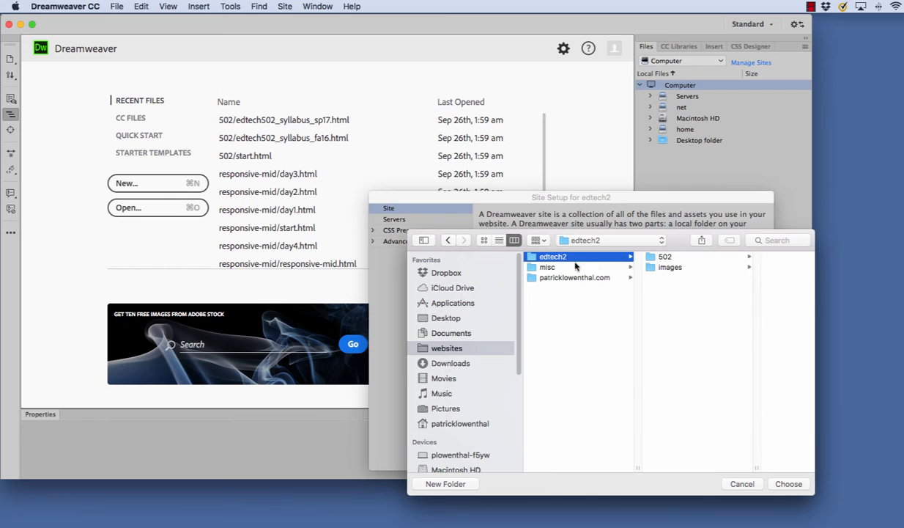
Step: Add a styles subfolder and choose edtech2 as the local site folder
click(445, 484)
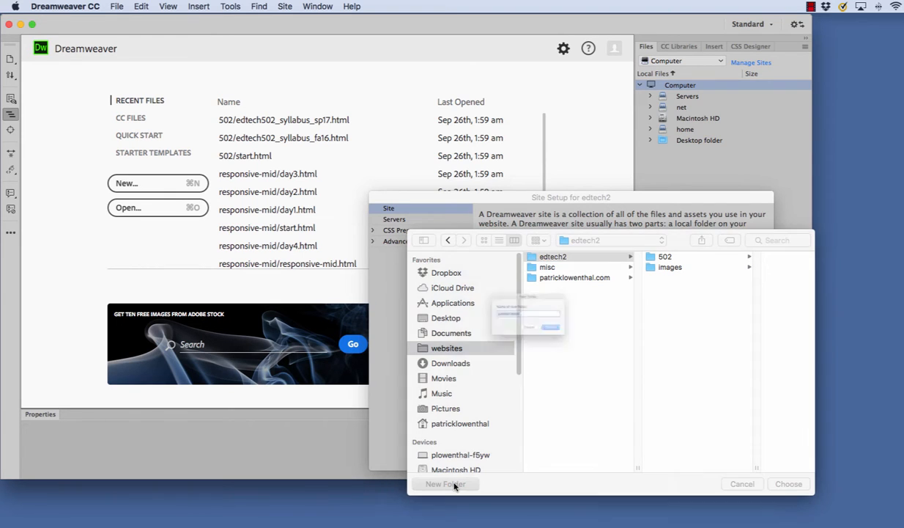
text(styles)
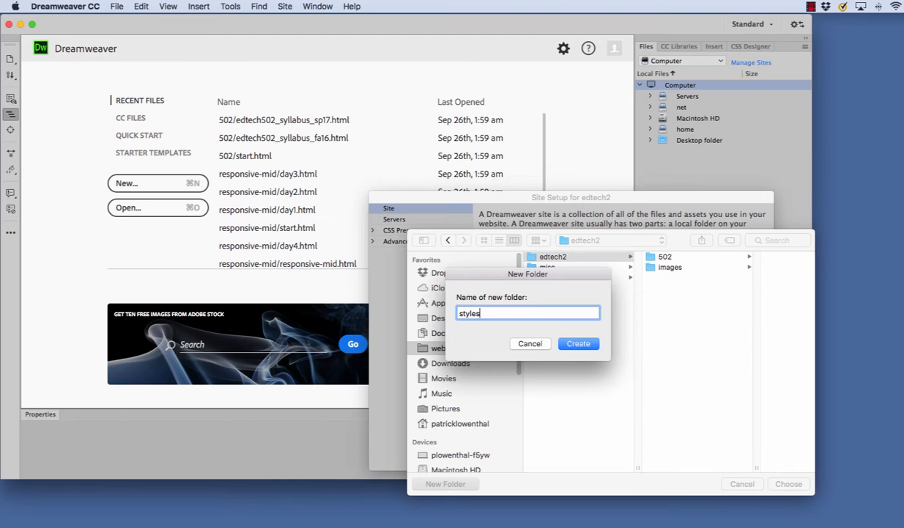
key(Return)
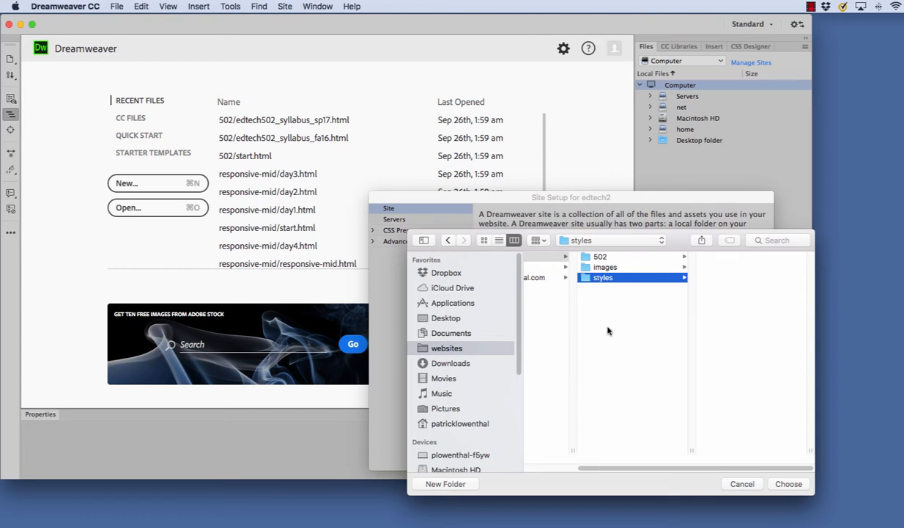
scroll(590, 293, left, 5)
click(541, 256)
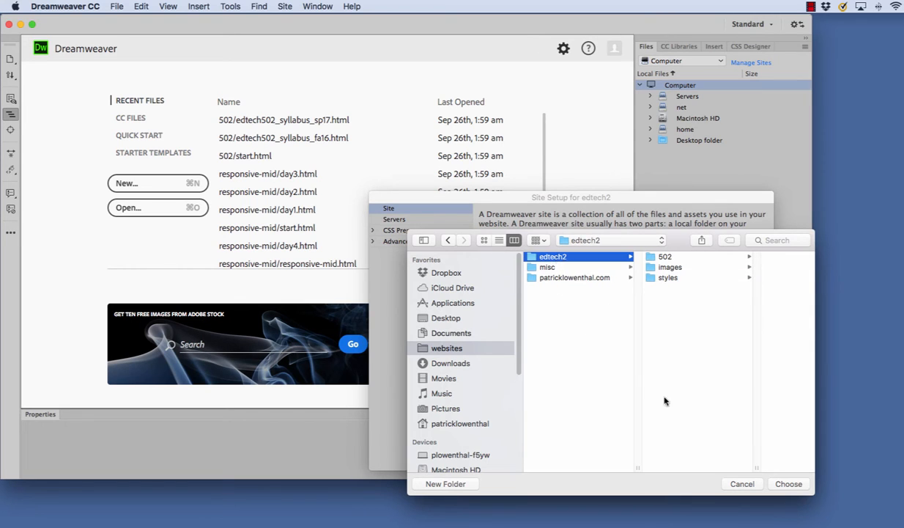
click(790, 484)
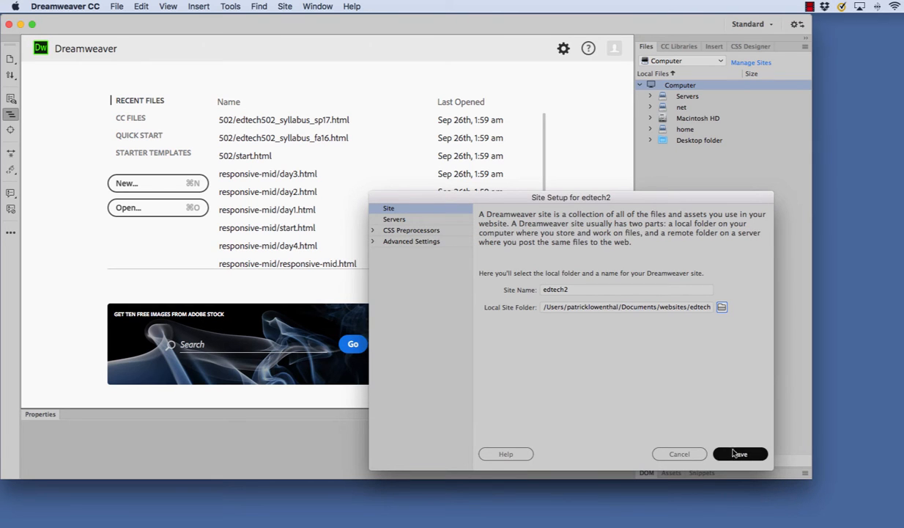
Step: Add a server named edtech2 connecting via FTP over SSL/TLS (explicit)
click(394, 219)
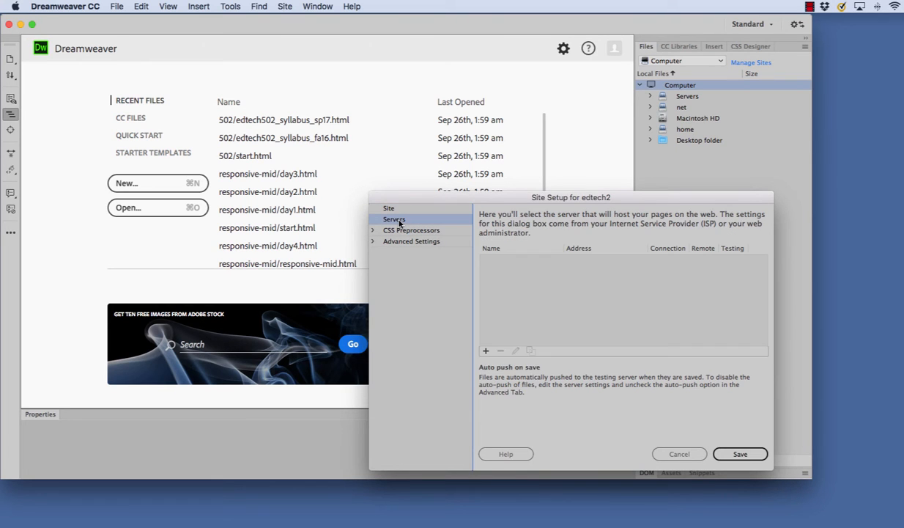
click(485, 351)
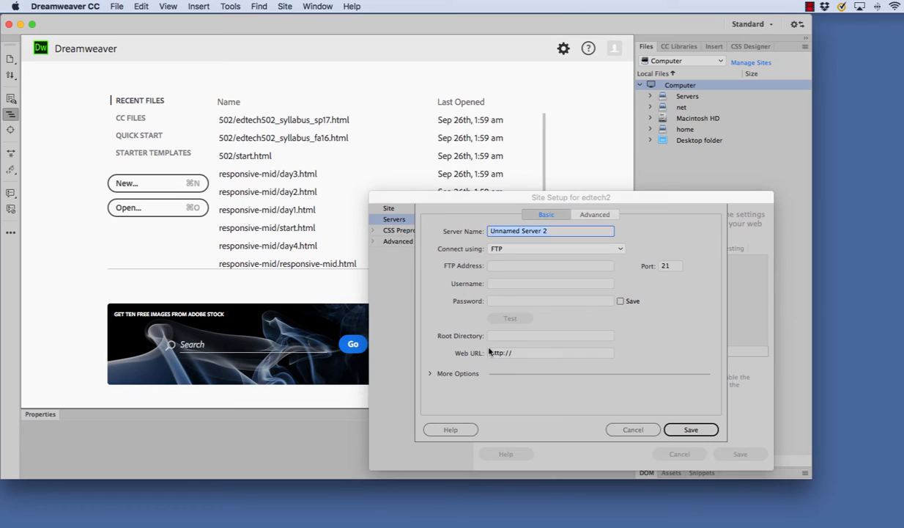
text(edtech2)
click(535, 250)
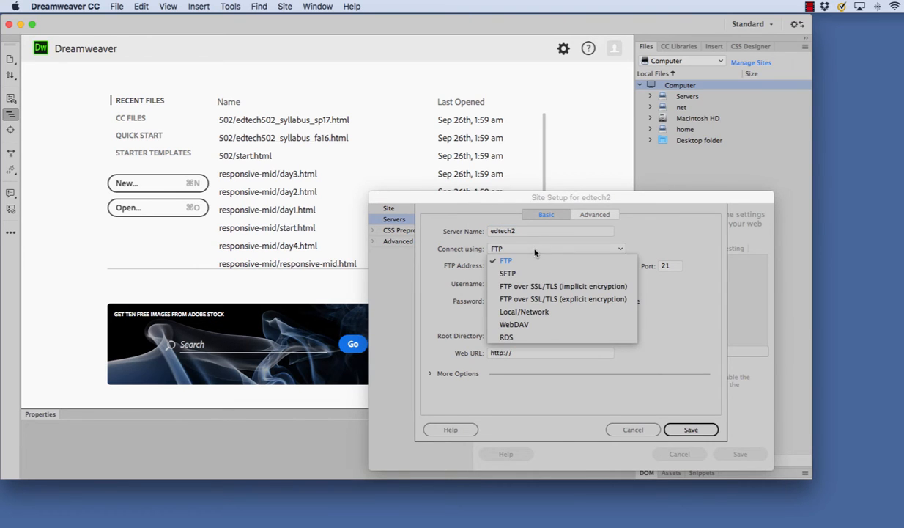
click(542, 299)
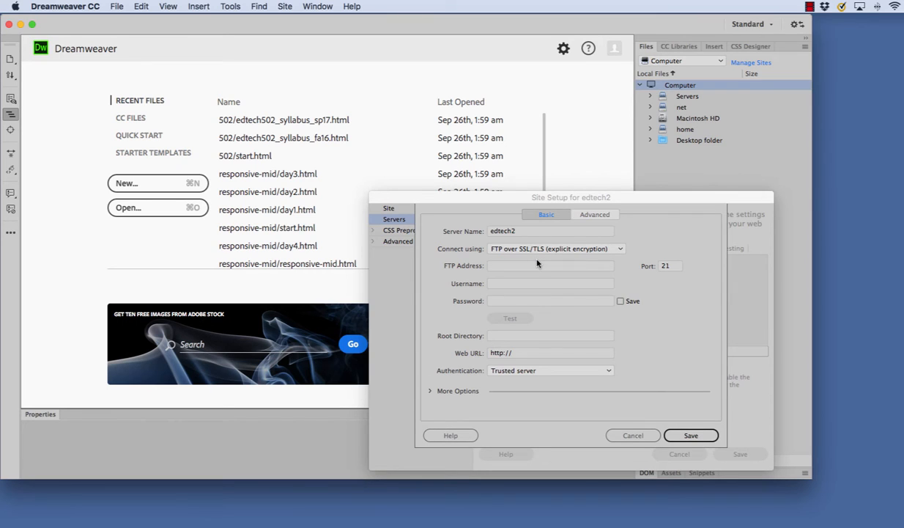
Step: Enter FTP address edtech2.boisestate.edu, the account username and password
click(530, 266)
text(ed)
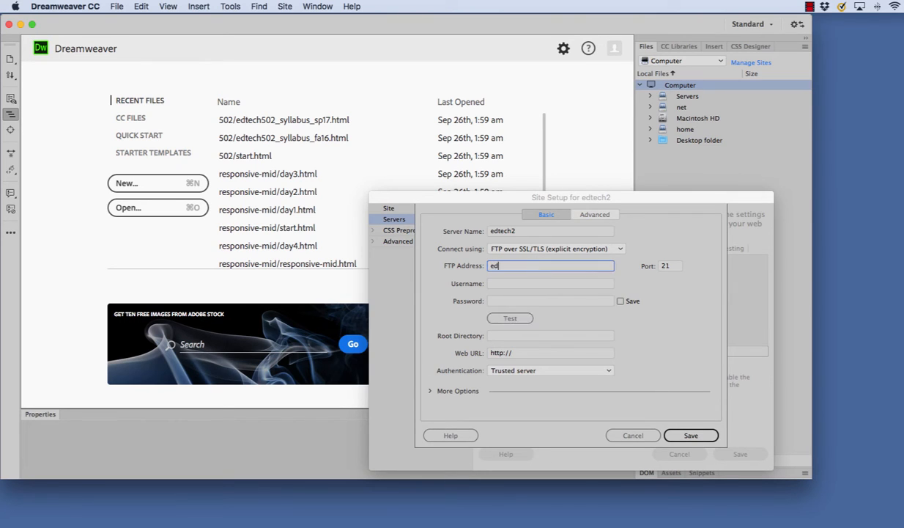
text(tech3)
text(.boisesta)
key(BackSpace)
text(ate.edu)
key(Tab)
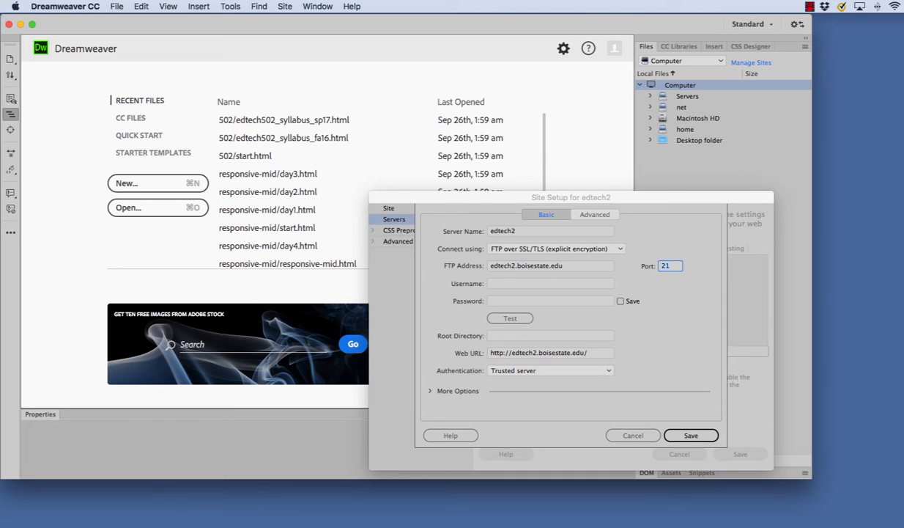
click(504, 285)
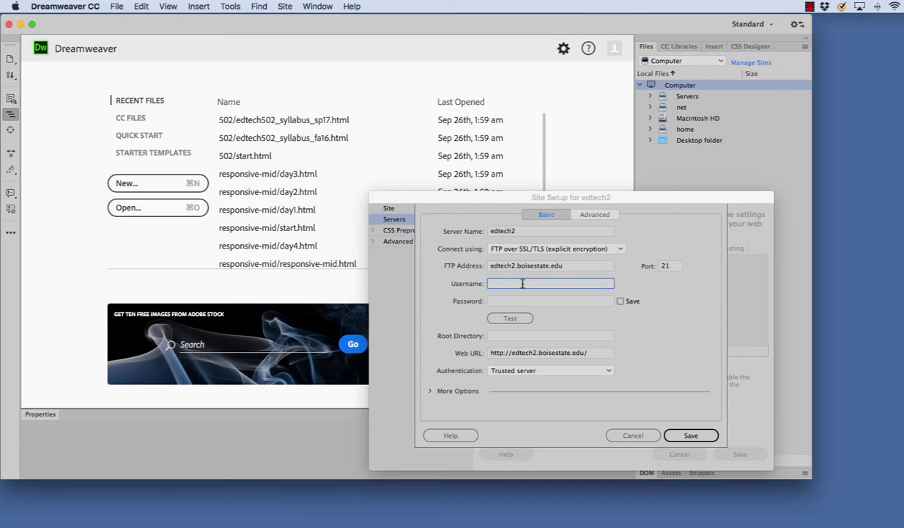
key(Tab)
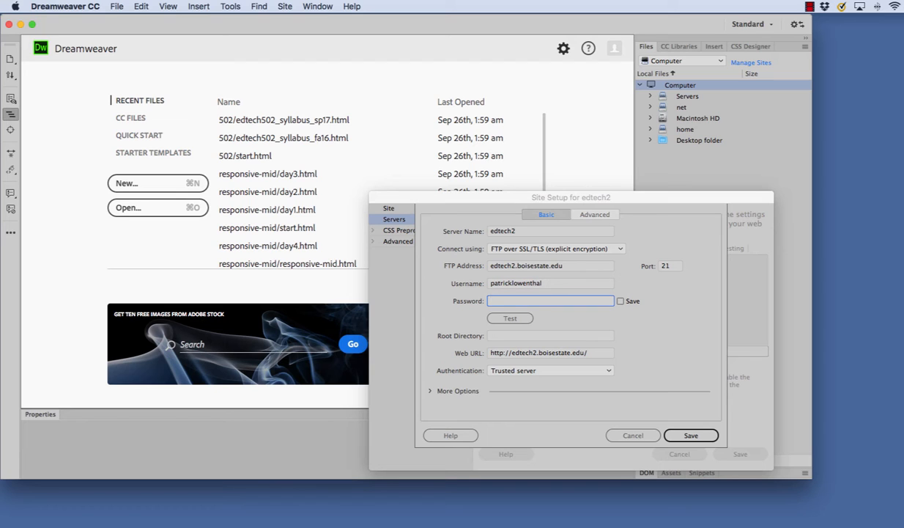
text(••••••••)
Step: Test the server connection successfully and save the server settings
click(511, 318)
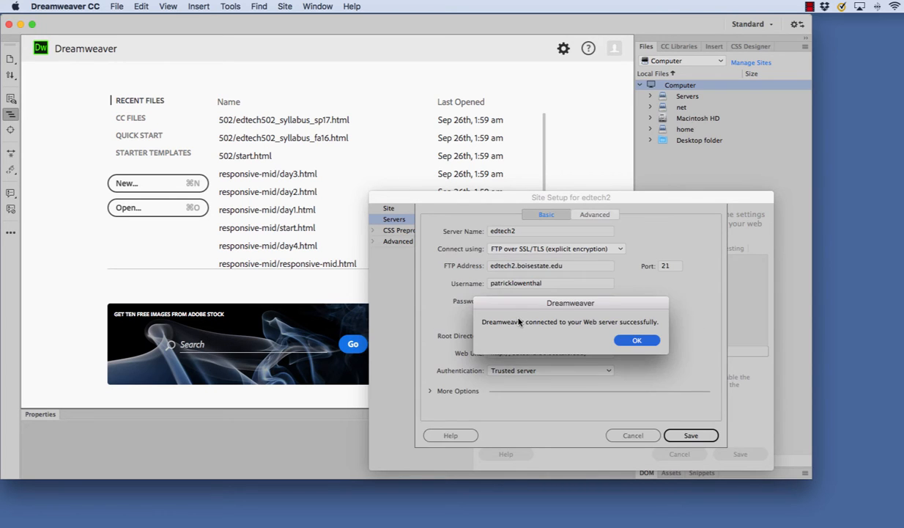
click(635, 341)
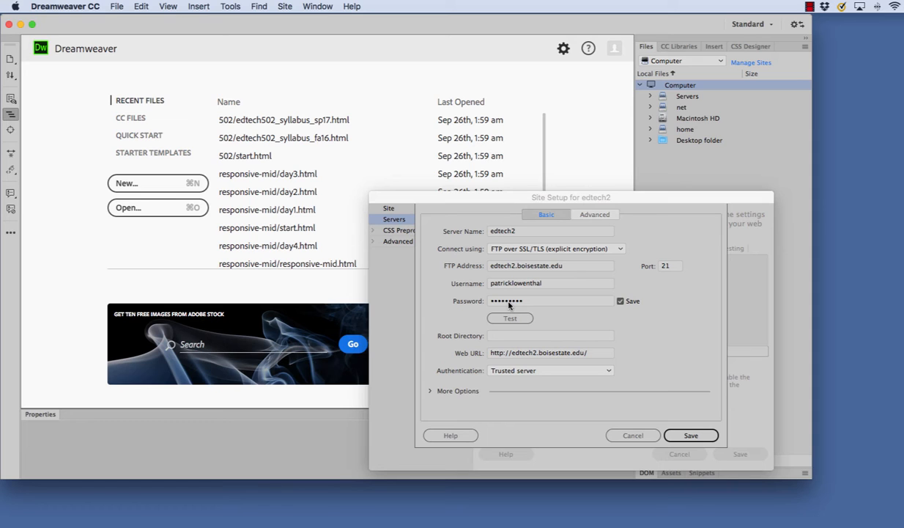
click(691, 435)
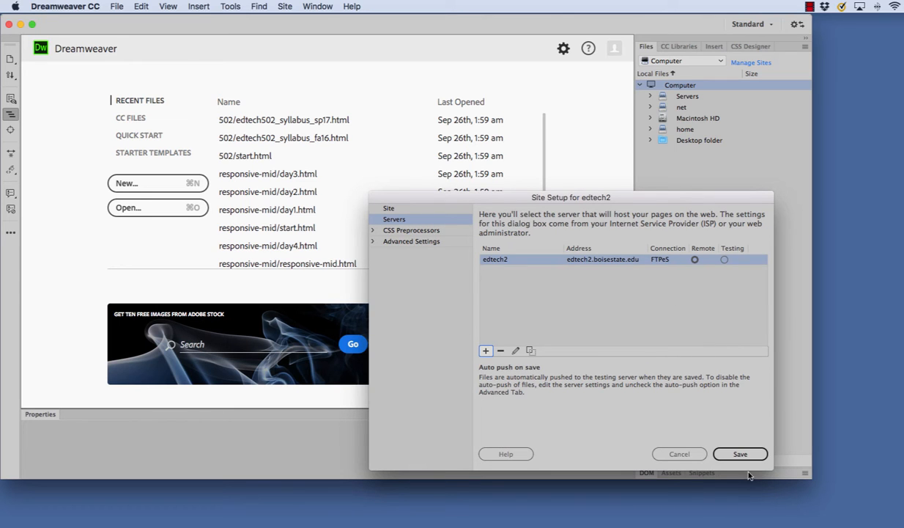
Step: Save the site setup, confirm edtech2 in the Files panel, and test connecting to the remote server
click(742, 453)
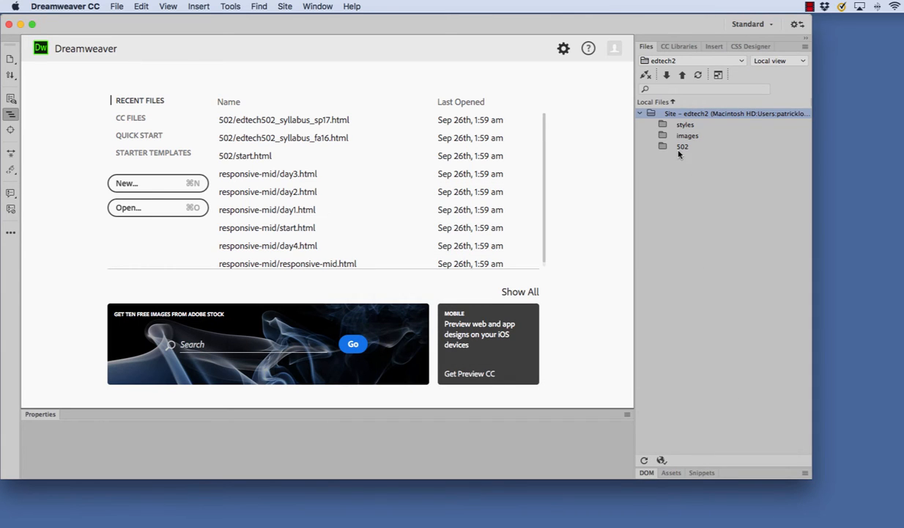
click(659, 61)
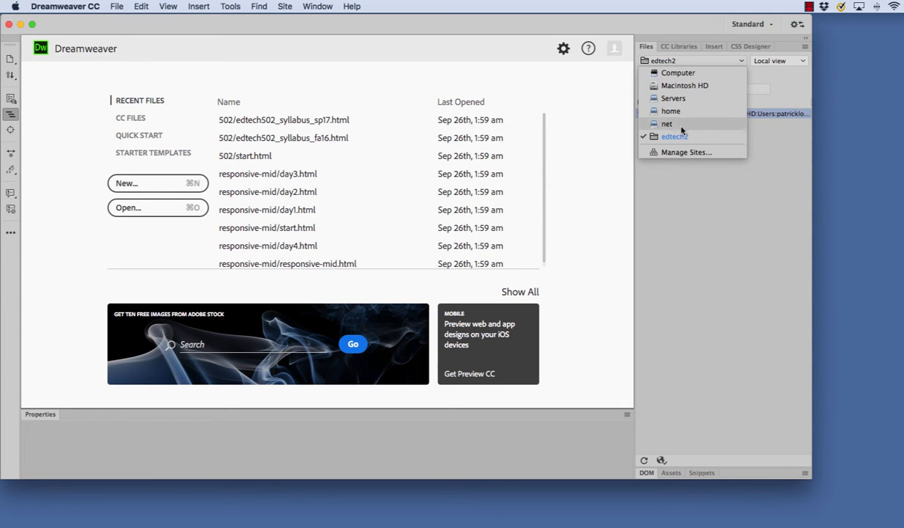
click(705, 177)
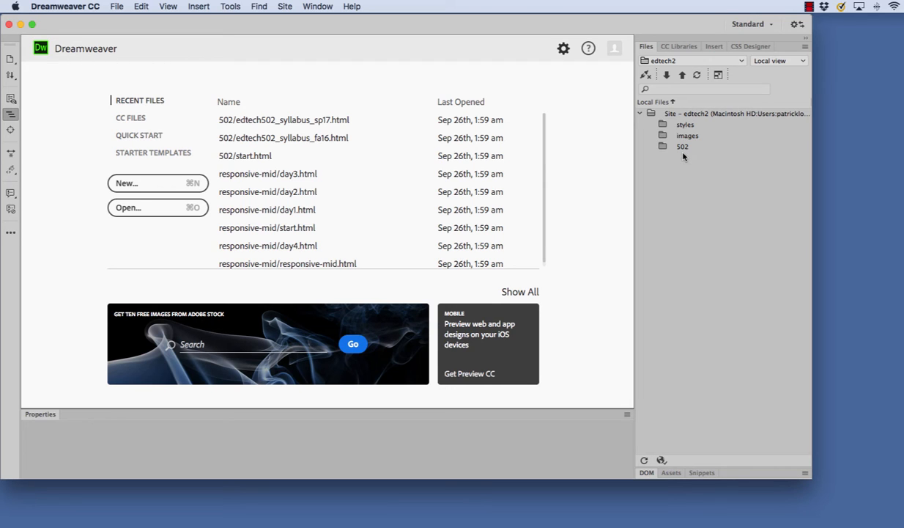
click(645, 74)
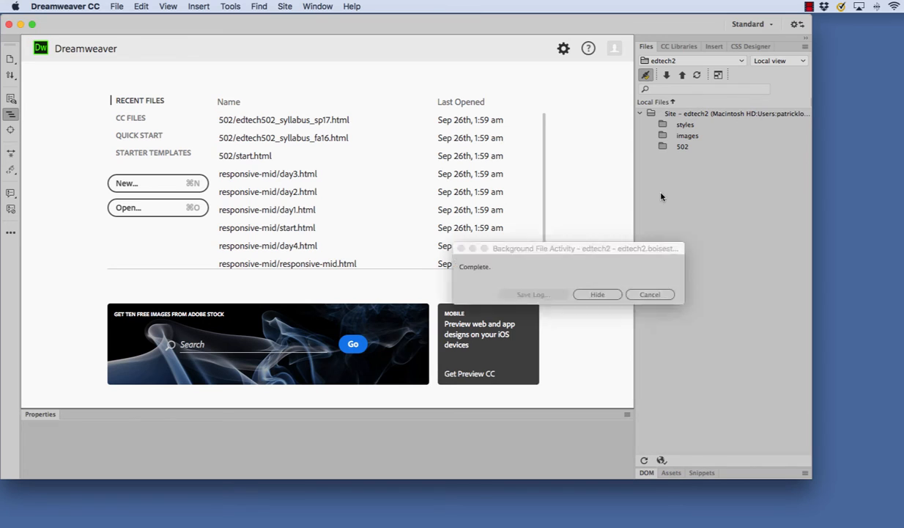
click(646, 77)
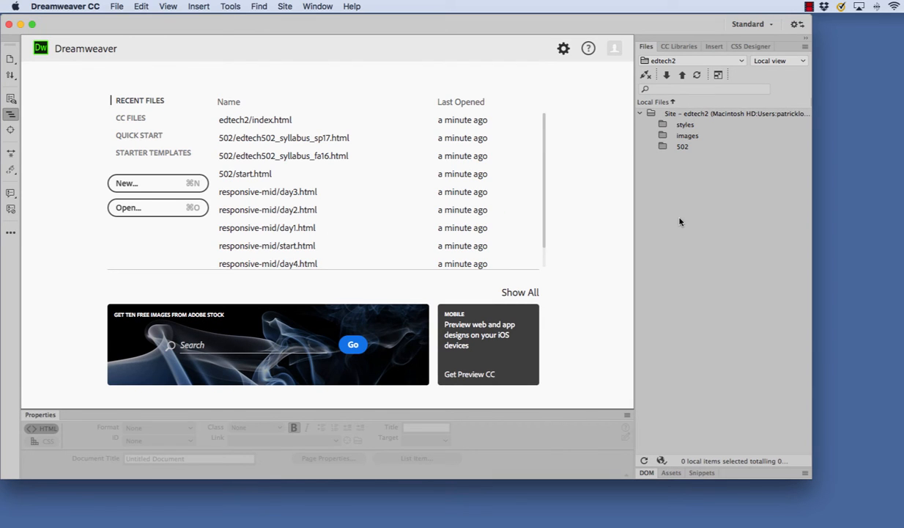
Step: Create a new blank HTML document
click(115, 7)
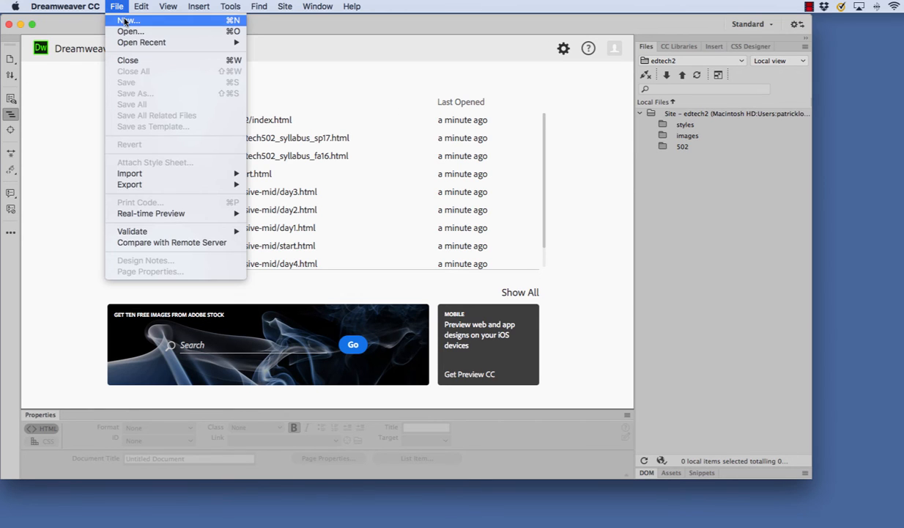
click(124, 22)
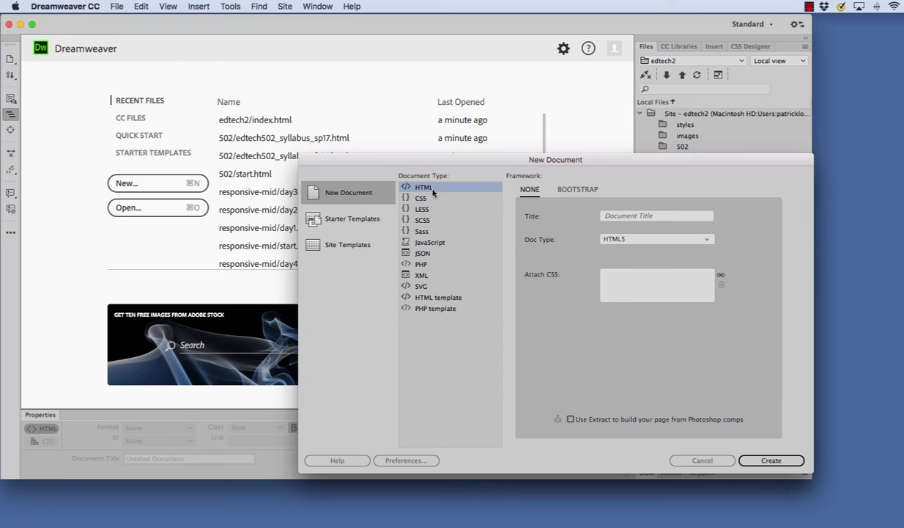
click(762, 460)
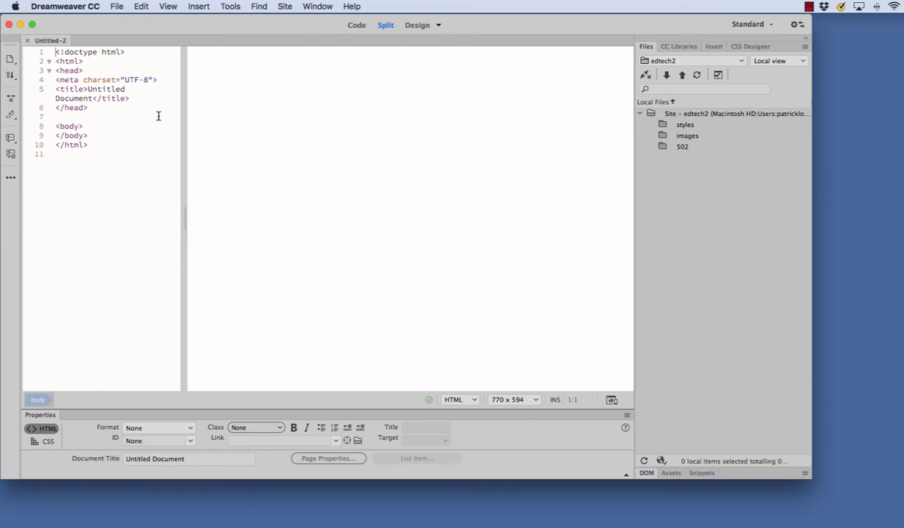
Step: Switch to Split code/design view and type Hello World on the page
click(429, 26)
click(438, 26)
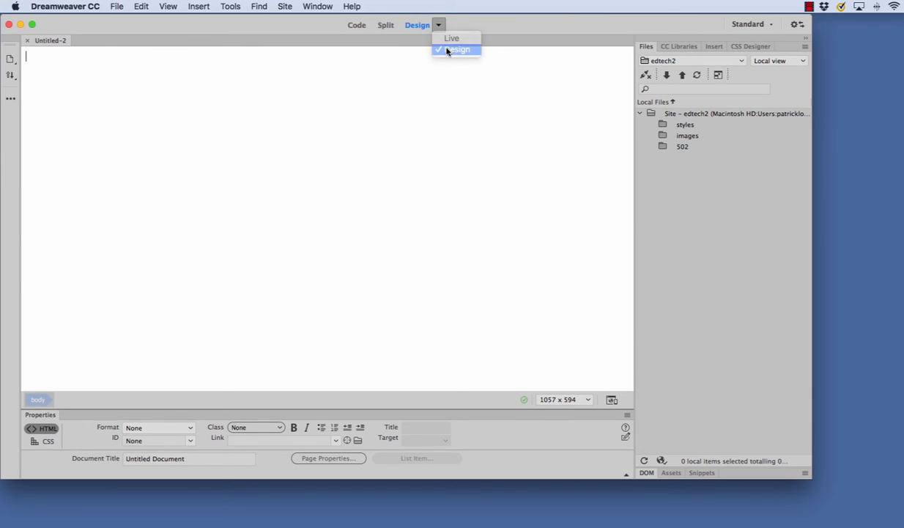
click(439, 48)
click(387, 25)
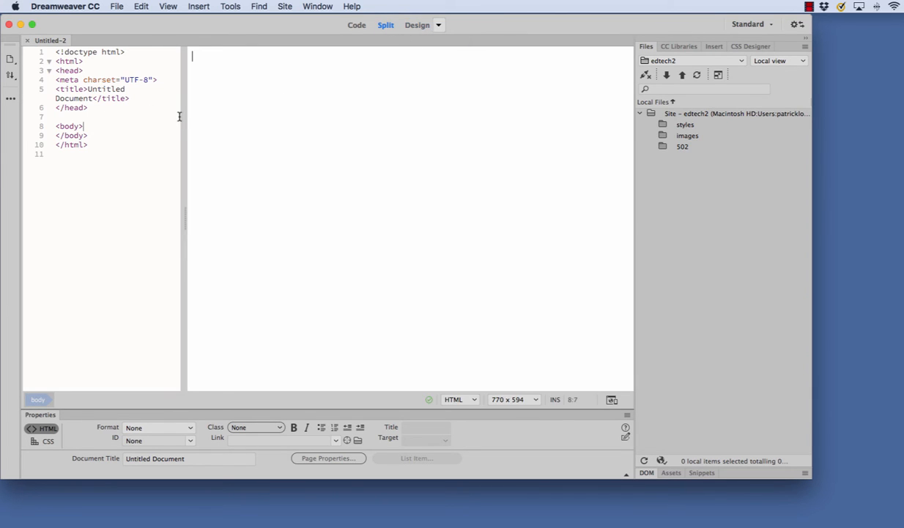
click(170, 9)
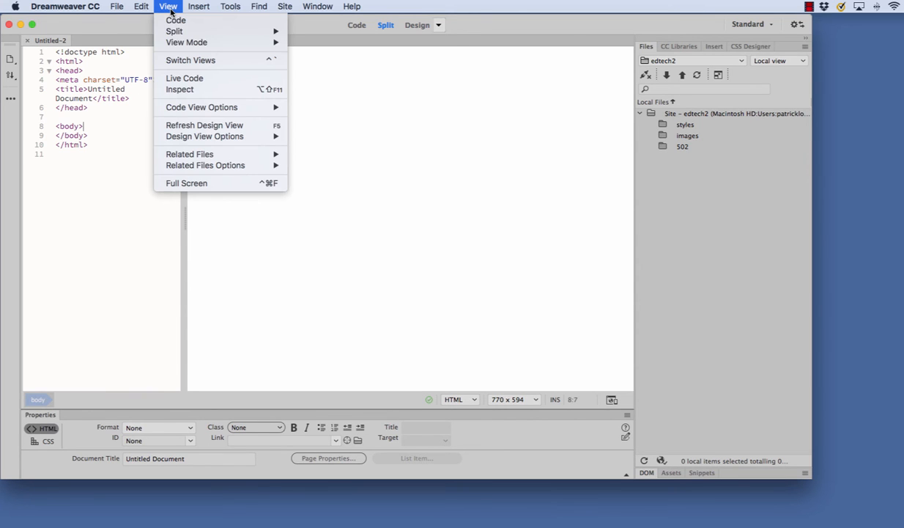
mouse_move(188, 46)
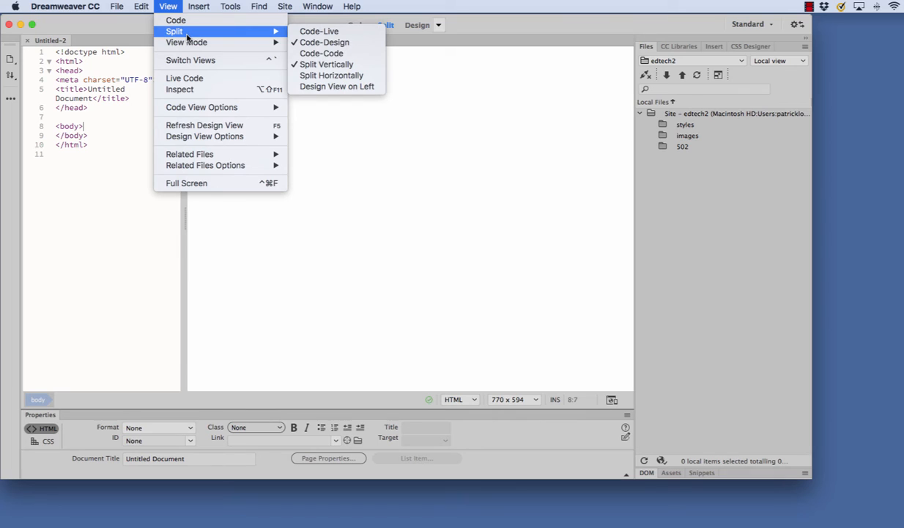
click(337, 137)
text(H)
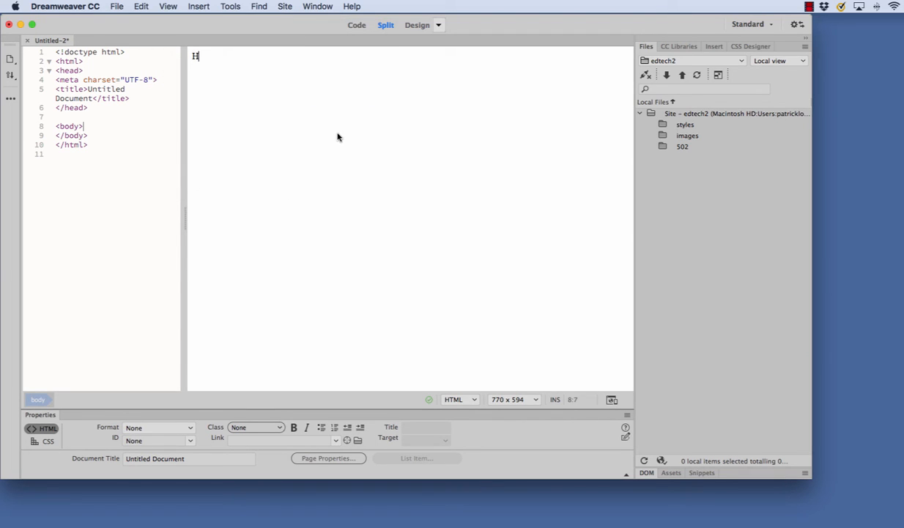
text(ello Wor)
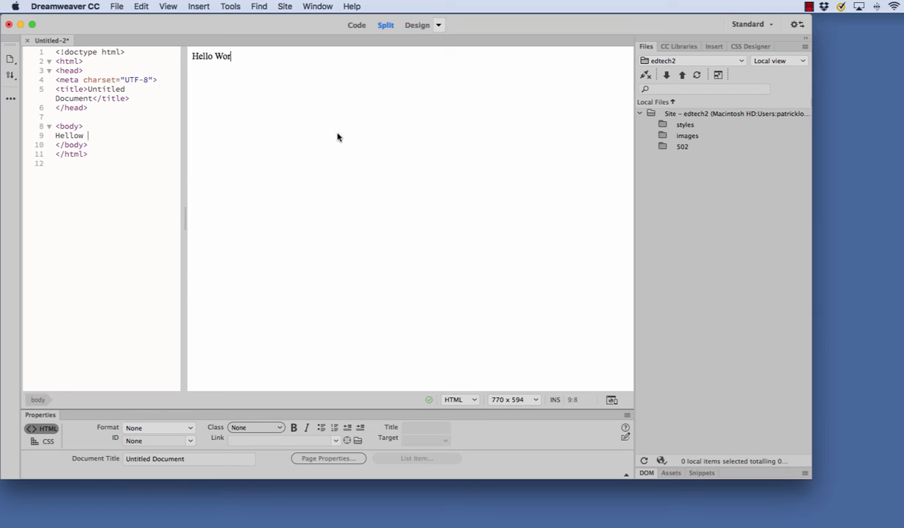
text(ld)
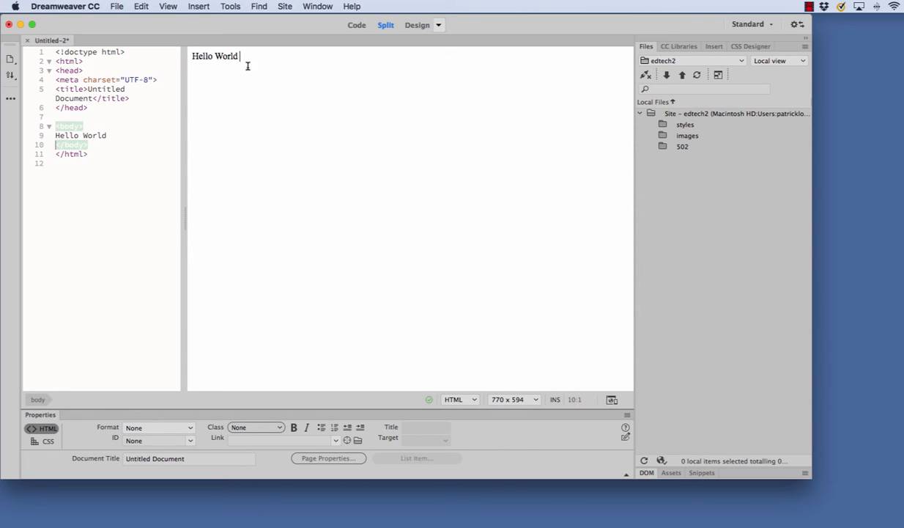
Step: Make the Hello World text bold
drag(240, 57, 182, 55)
click(187, 92)
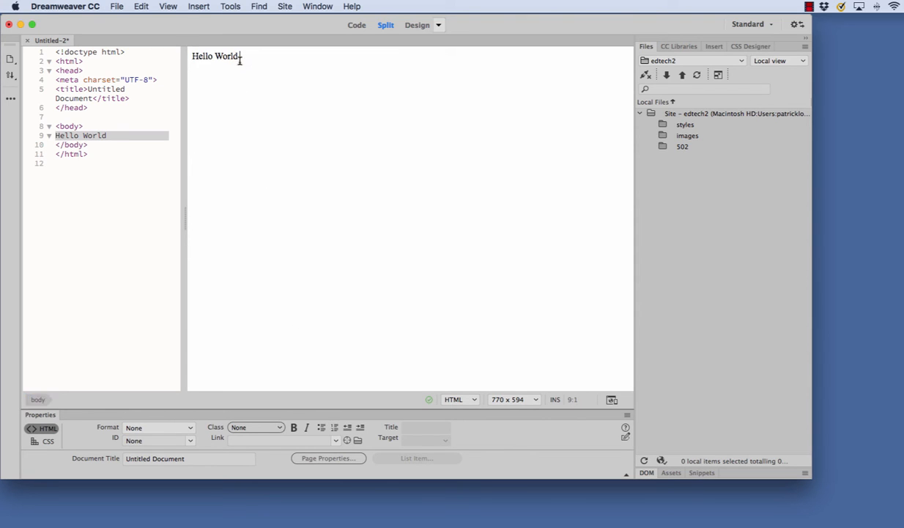
shift+click(185, 57)
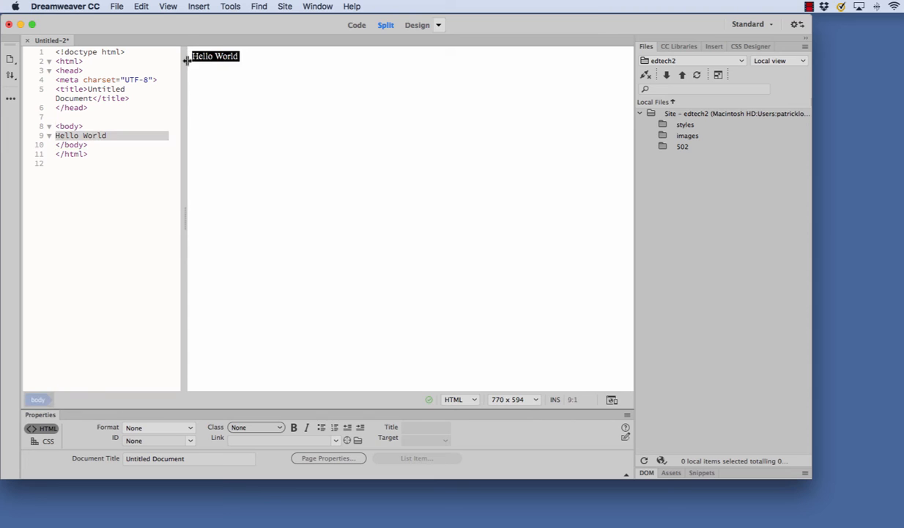
click(293, 427)
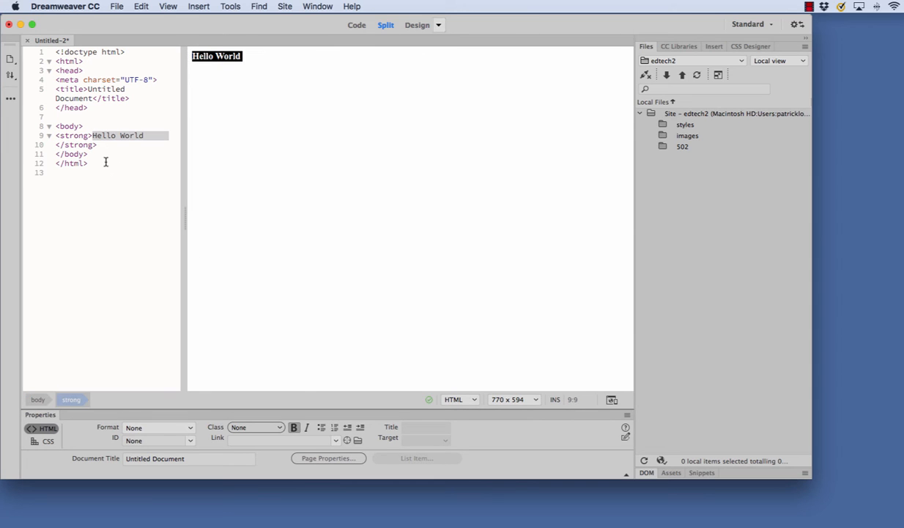
Step: Add blank lines before and after the strong tags in the code
click(84, 126)
key(Return)
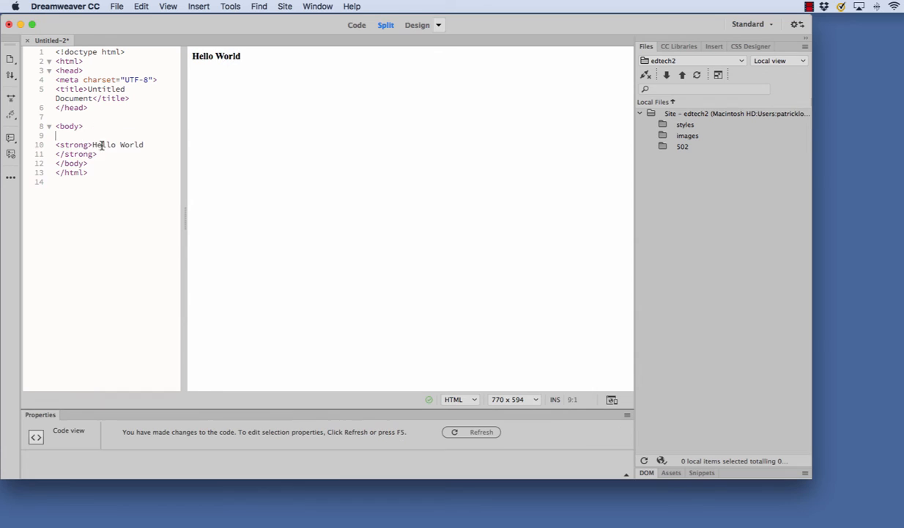
click(96, 154)
key(Return)
drag(89, 145, 143, 143)
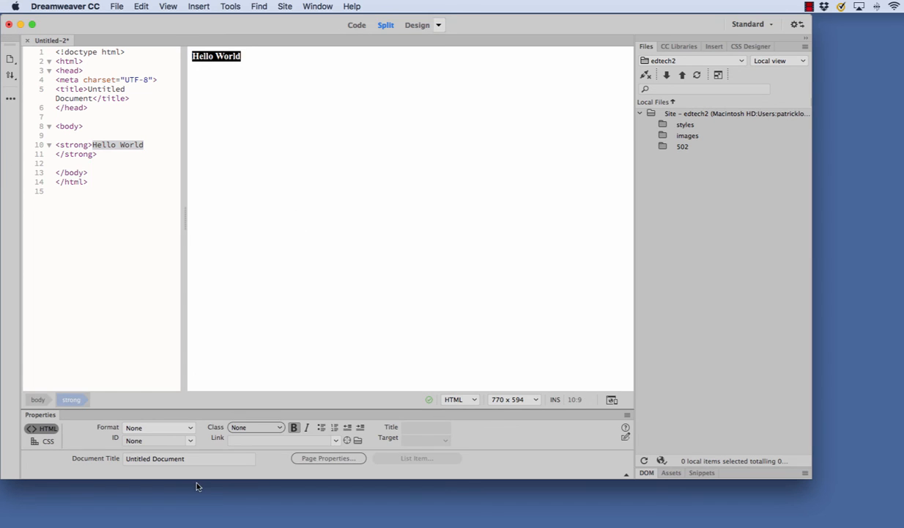
Step: Set the document title to Hello World
click(161, 460)
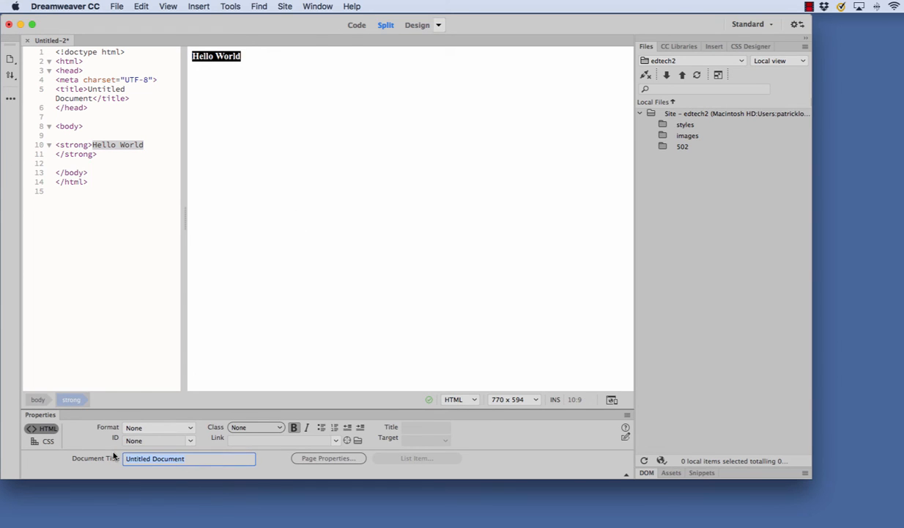
text(Hello World)
click(254, 235)
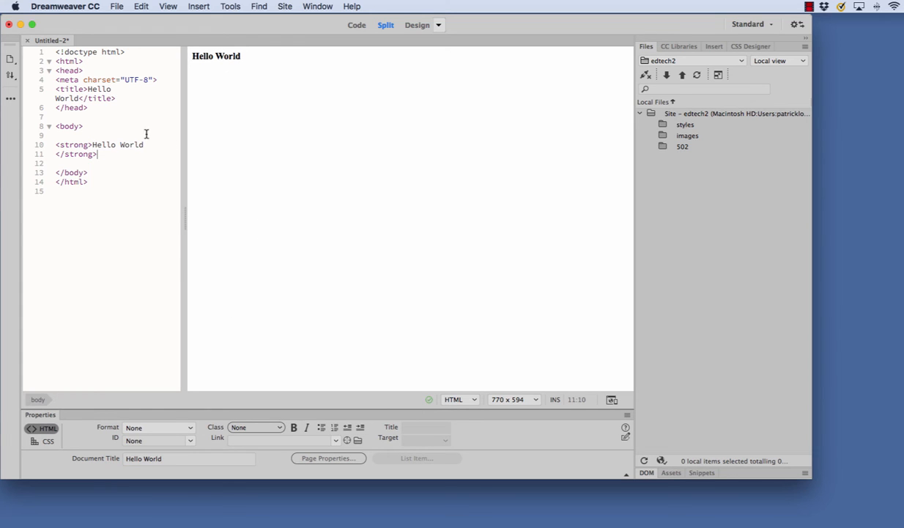
Step: Save the page as hello_world.html in the edtech2 folder
click(117, 7)
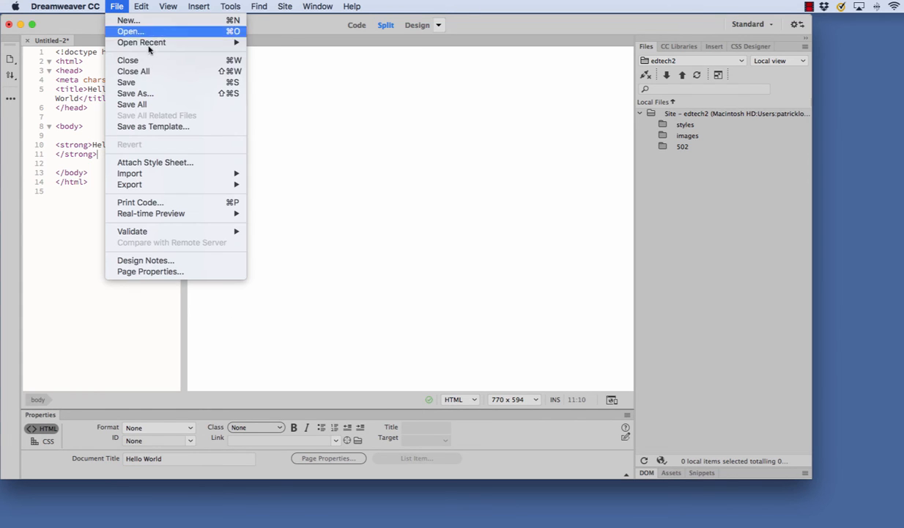
click(141, 93)
text(hellow)
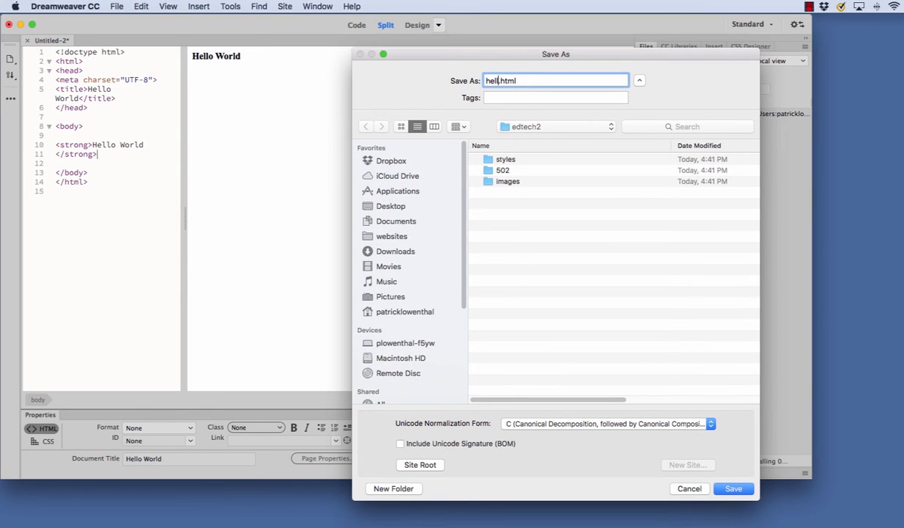
key(BackSpace)
text(_world)
click(733, 488)
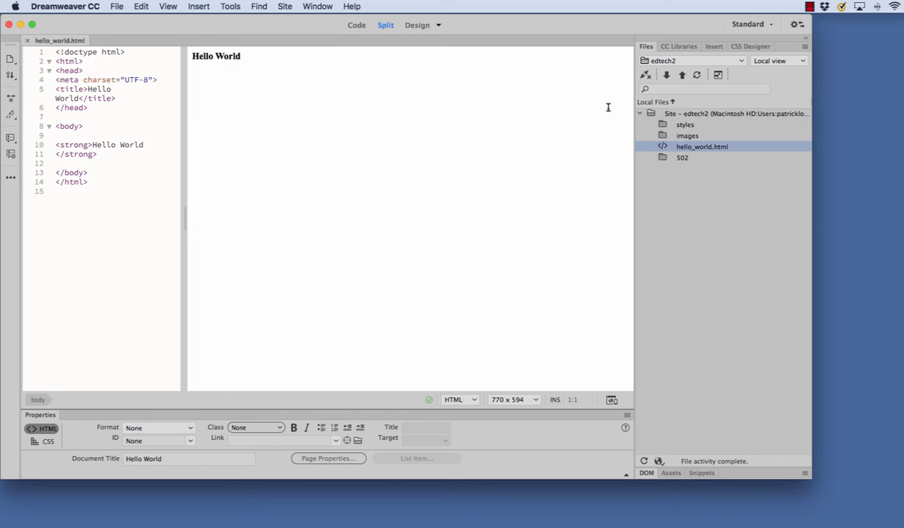
Step: Connect to edtech2 and upload hello_world.html, with dependent files, to the user's remote folder
click(645, 76)
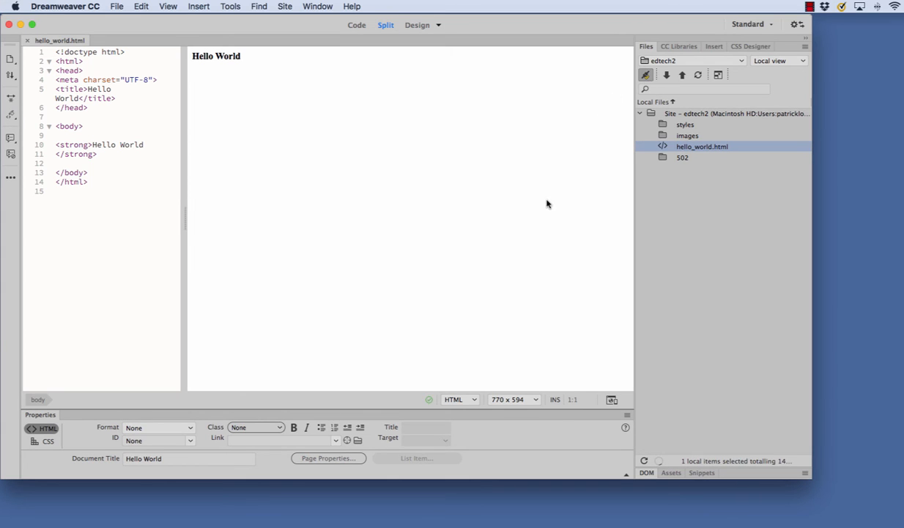
click(718, 75)
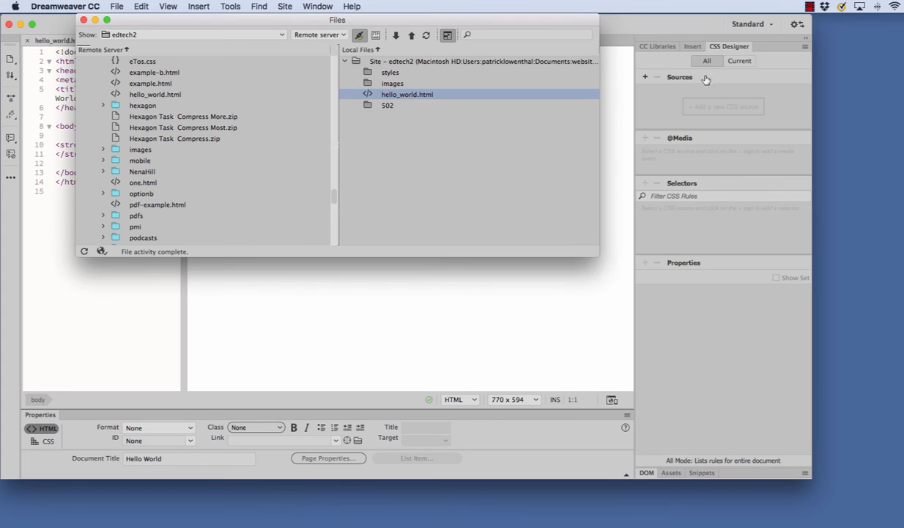
click(415, 93)
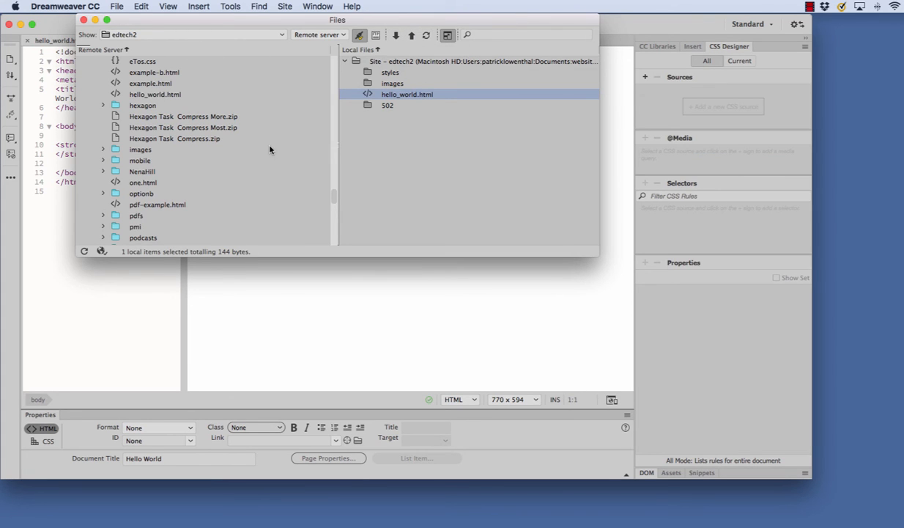
scroll(228, 142, up, 5)
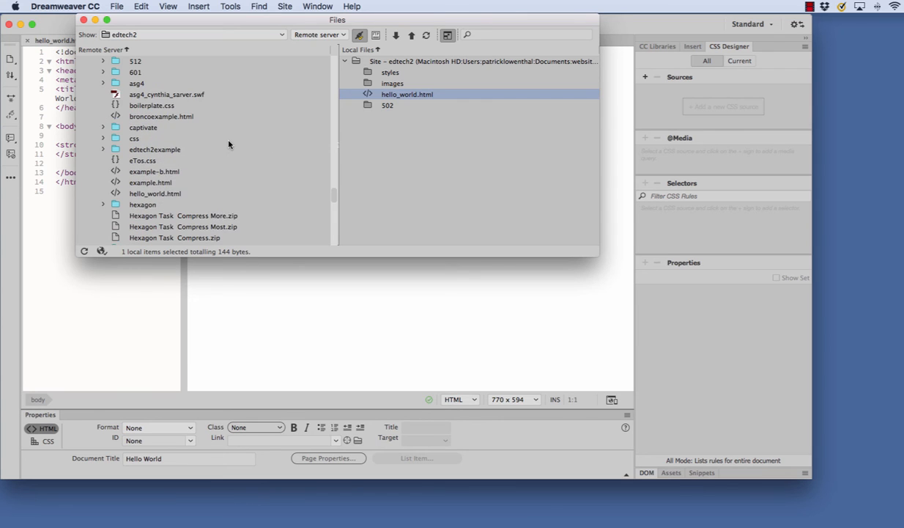
scroll(229, 143, up, 2)
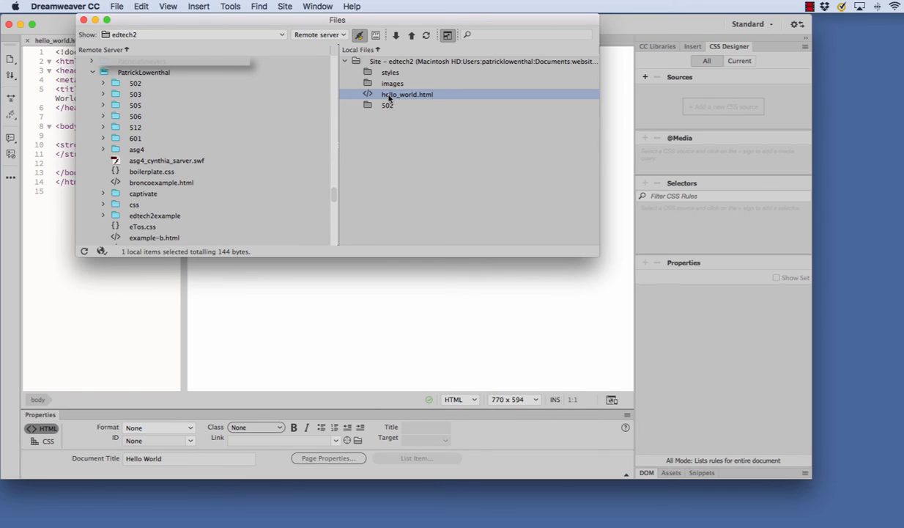
drag(388, 97, 133, 74)
click(550, 345)
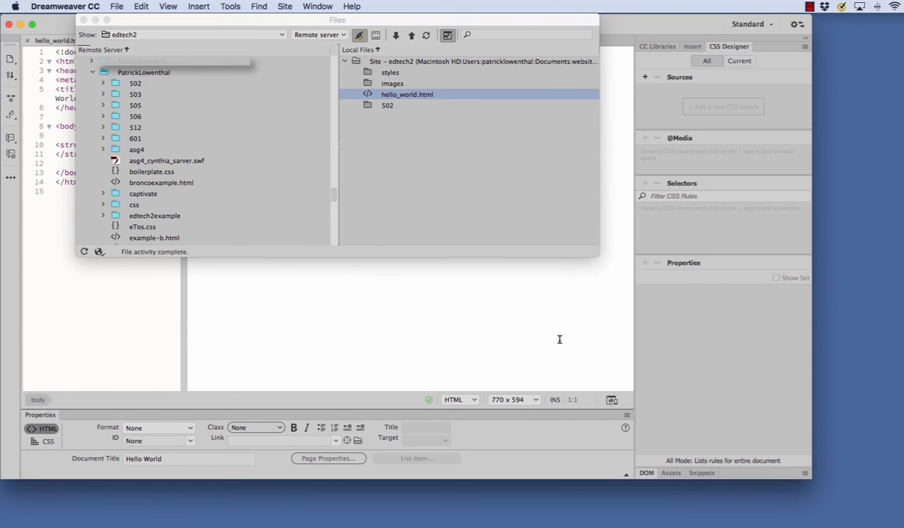
Step: Verify hello_world.html is on the server and collapse back to the local file view
scroll(122, 163, down, 10)
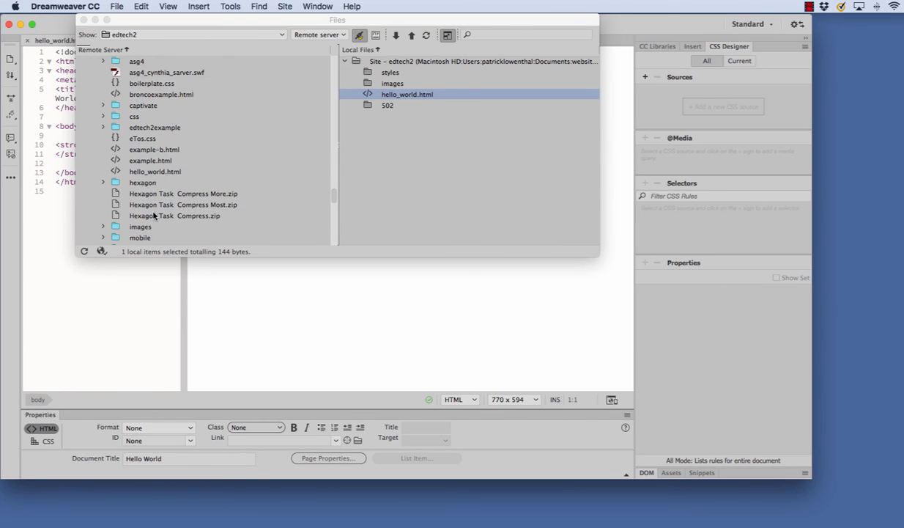
click(163, 127)
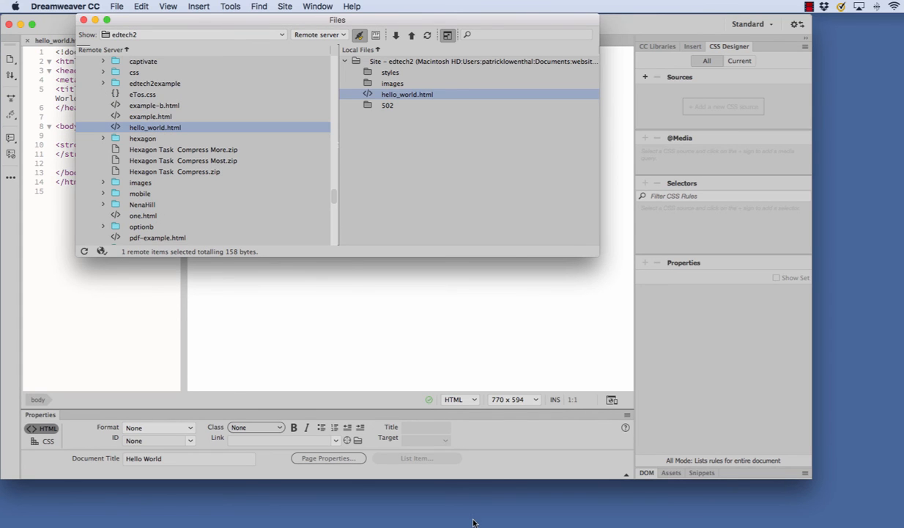
click(447, 35)
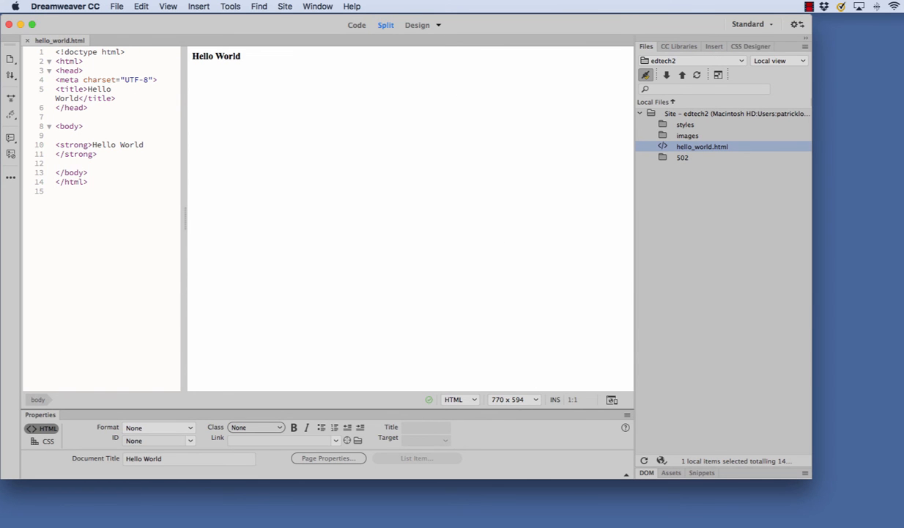
Step: Load edtech2.boisestate.edu in a new Safari window
click(455, 525)
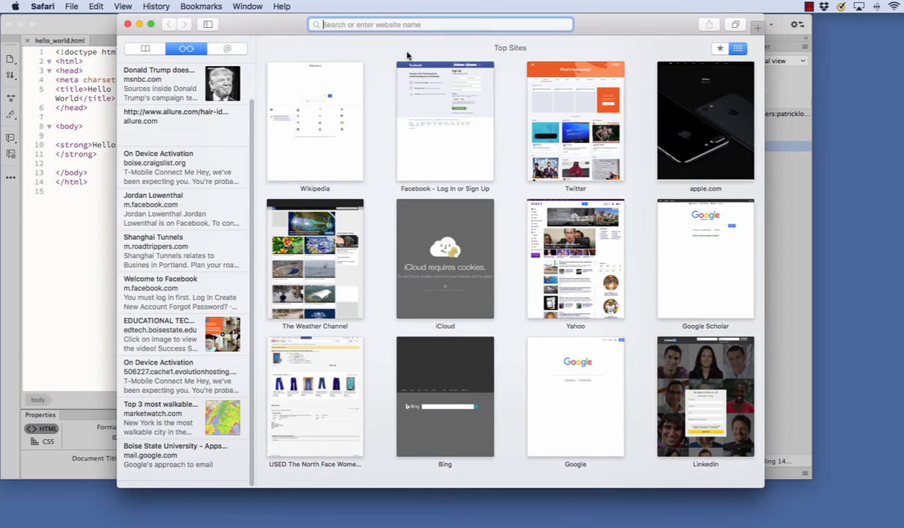
text(ed)
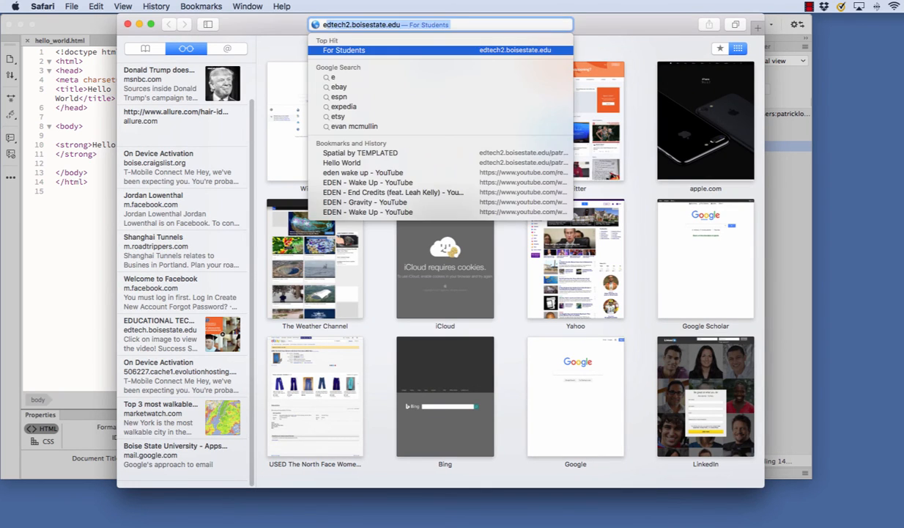
text(tech2.bo)
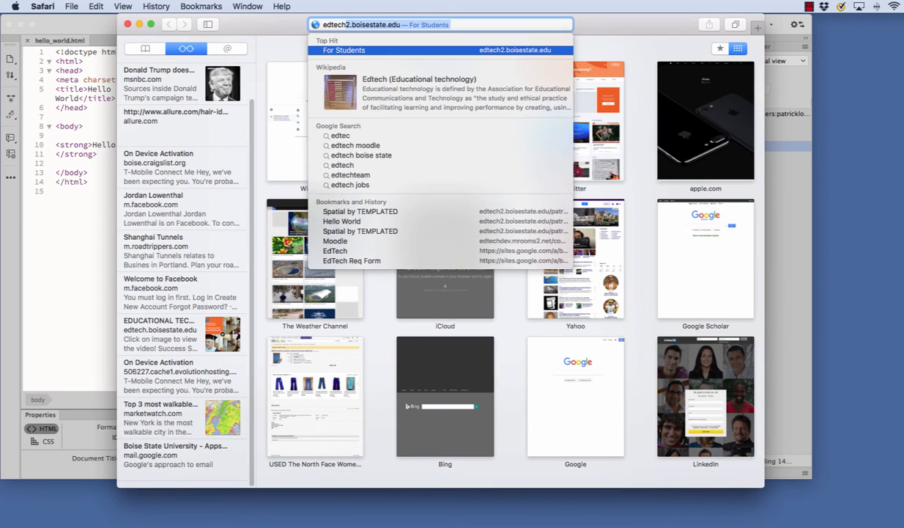
text(ises)
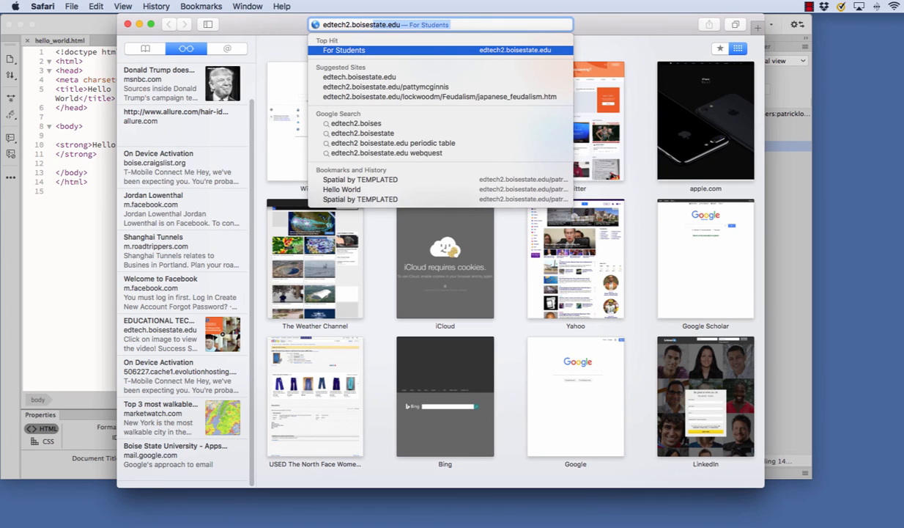
text(tate.ed)
key(Return)
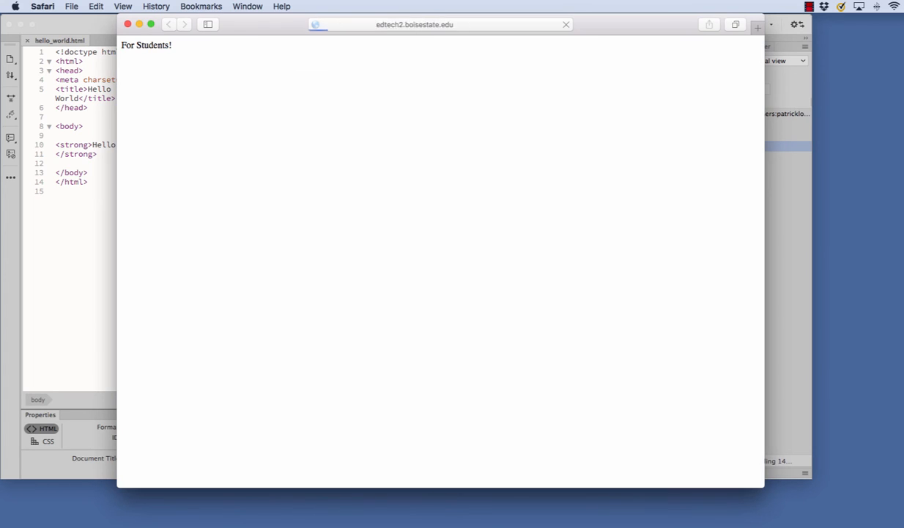
Step: Open the user's folder on edtech2.boisestate.edu
click(457, 26)
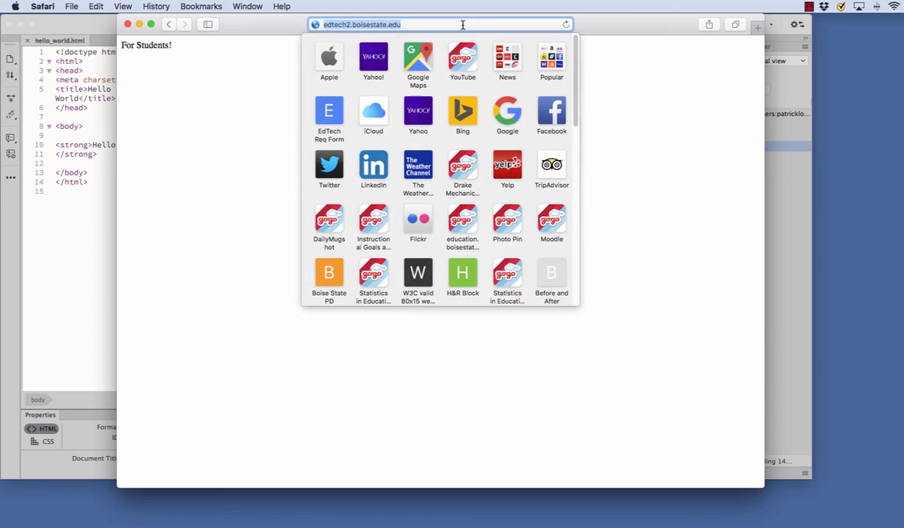
click(458, 28)
text(/patrick)
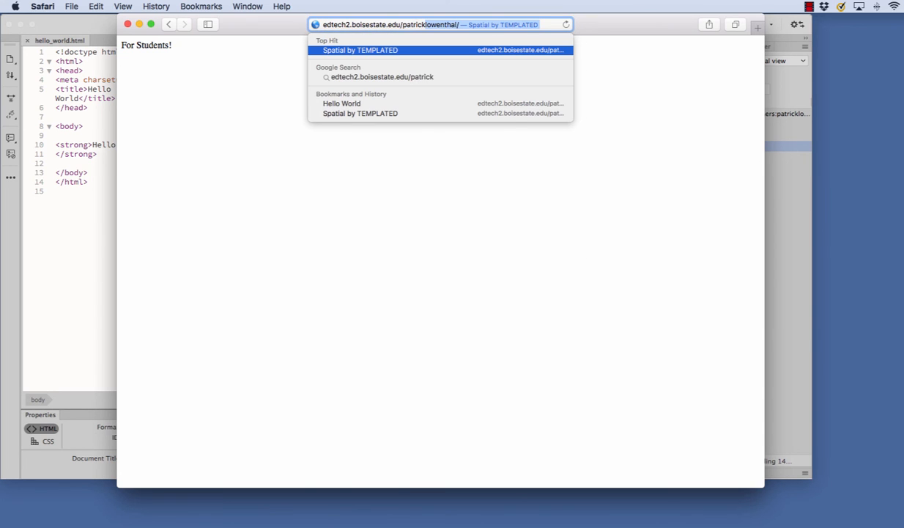
key(Delete)
key(Return)
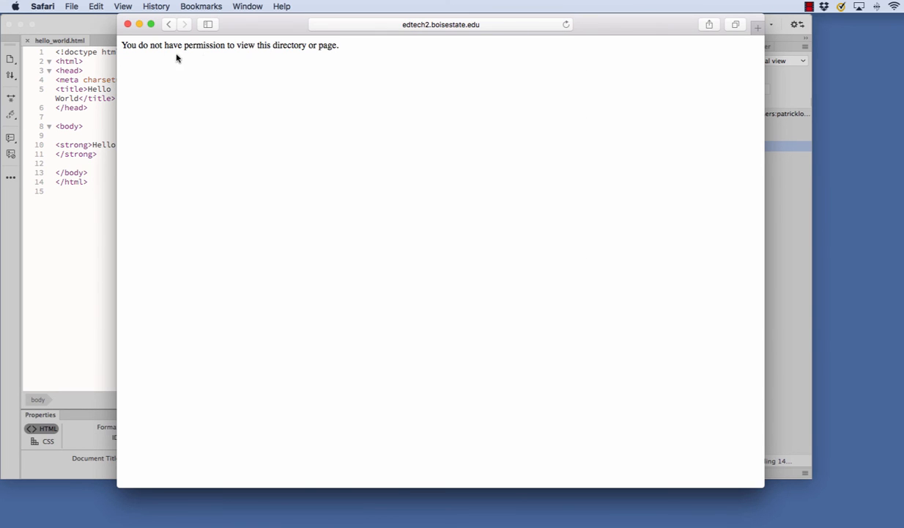
Step: Append hello_world.html to the address to view the bold Hello World page live
click(501, 26)
click(480, 25)
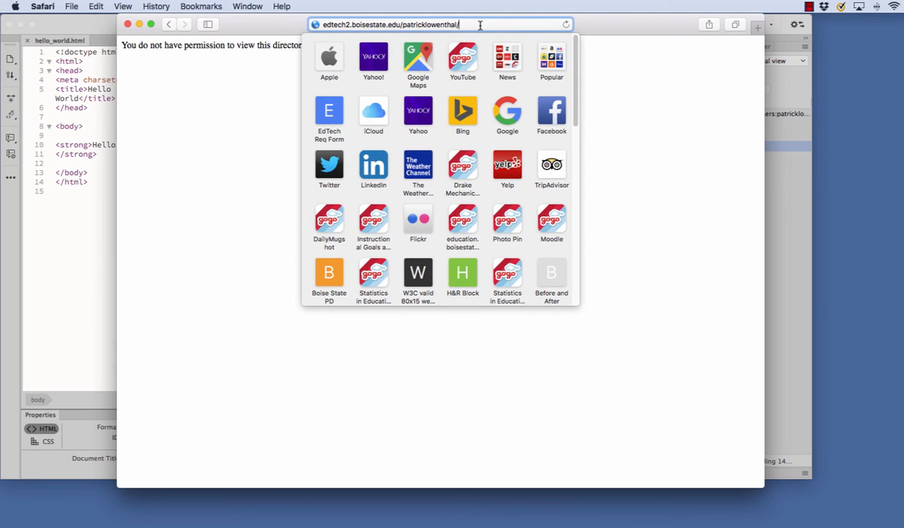
text(hello)
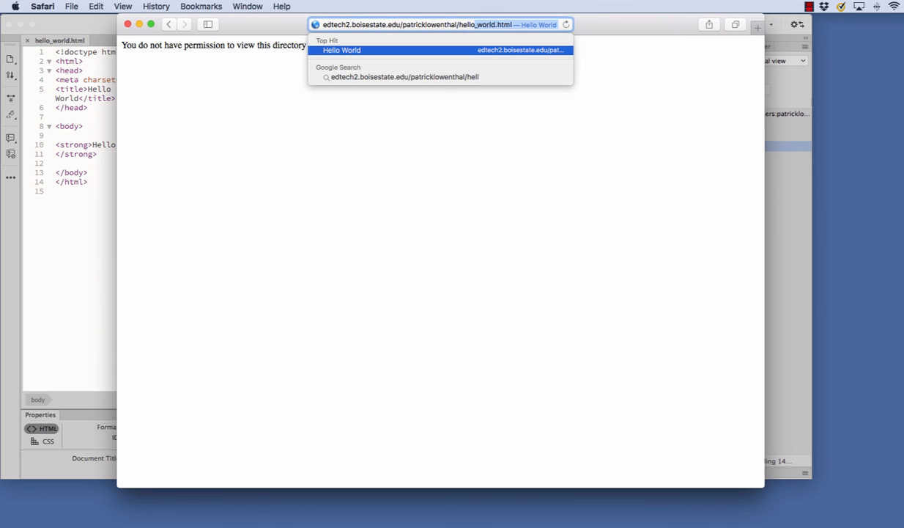
text(_w)
key(BackSpace)
text(_wor.d)
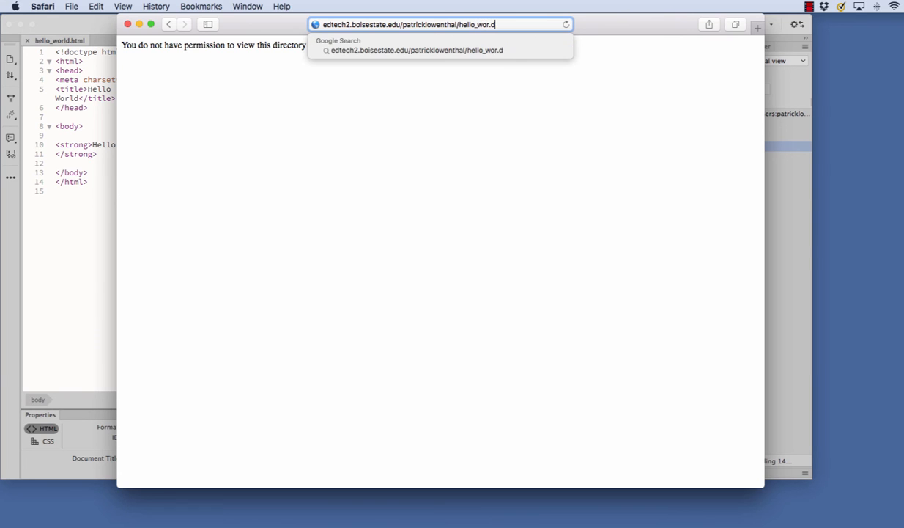
key(BackSpace)
key(BackSpace)
text(ld.htm)
key(BackSpace)
key(BackSpace)
key(BackSpace)
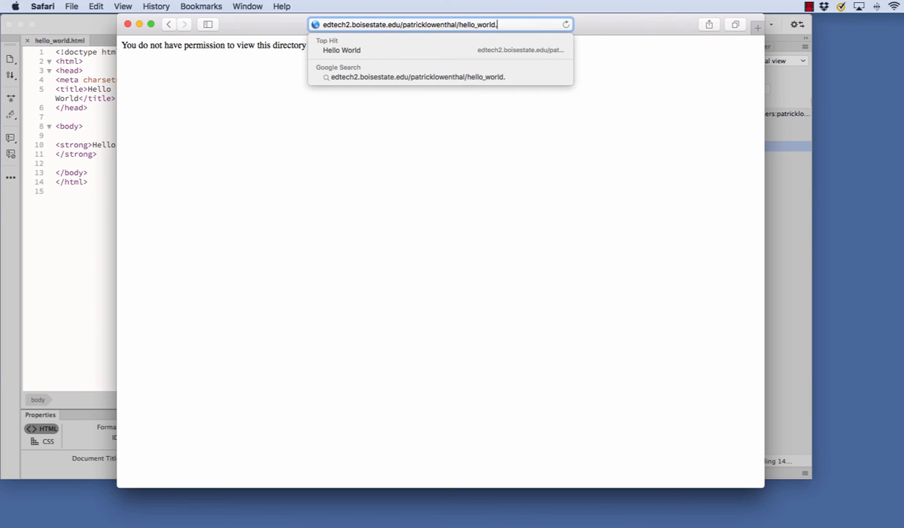
key(Return)
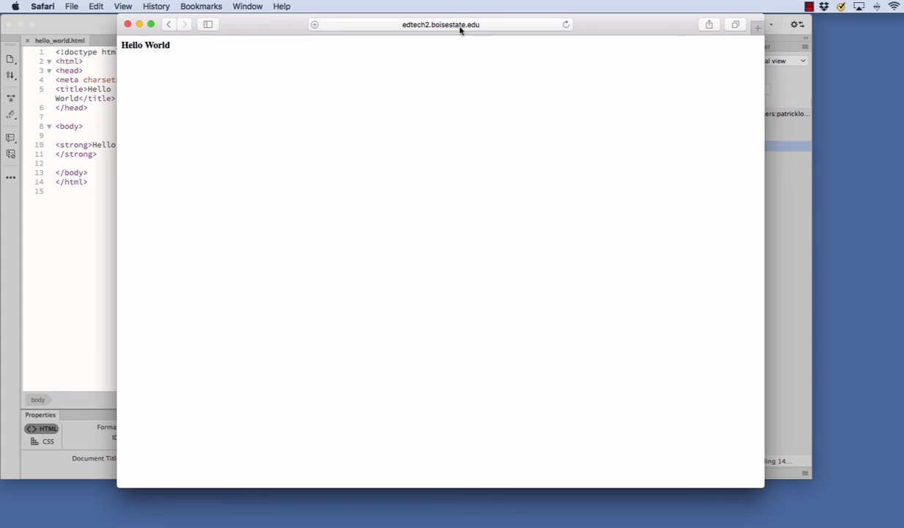
click(438, 31)
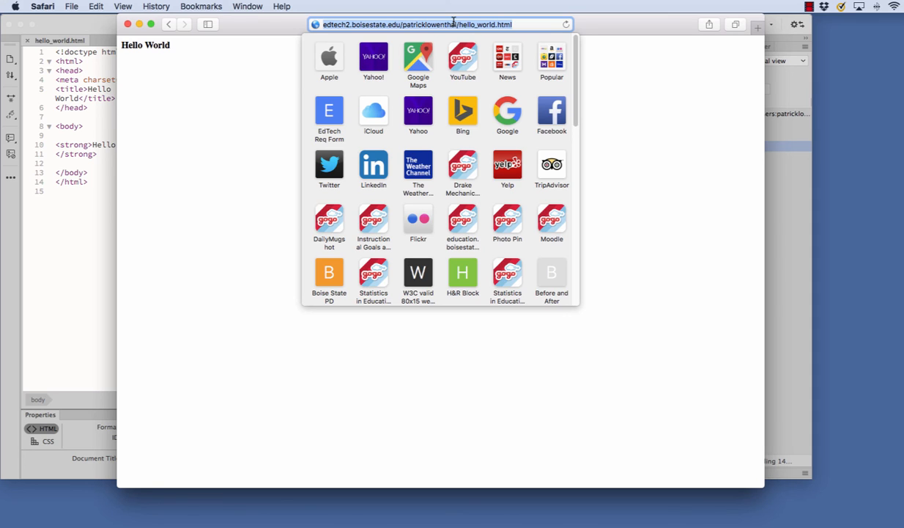
click(255, 97)
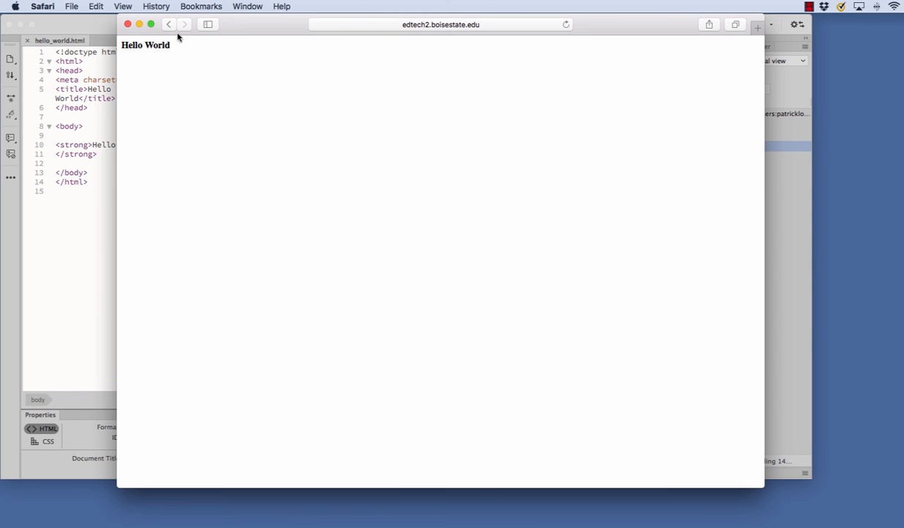
Step: Close the Safari window showing the live page and return to Dreamweaver's hello_world.html split view
click(130, 23)
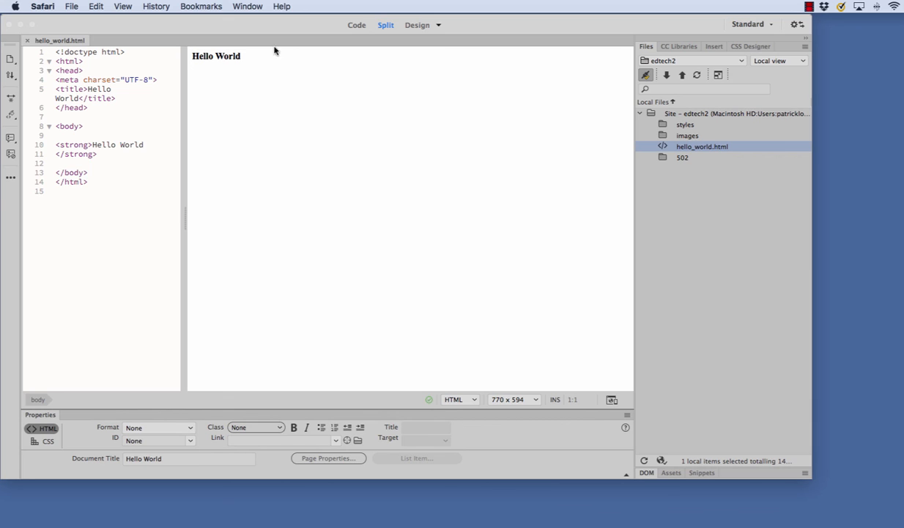
click(233, 26)
click(293, 7)
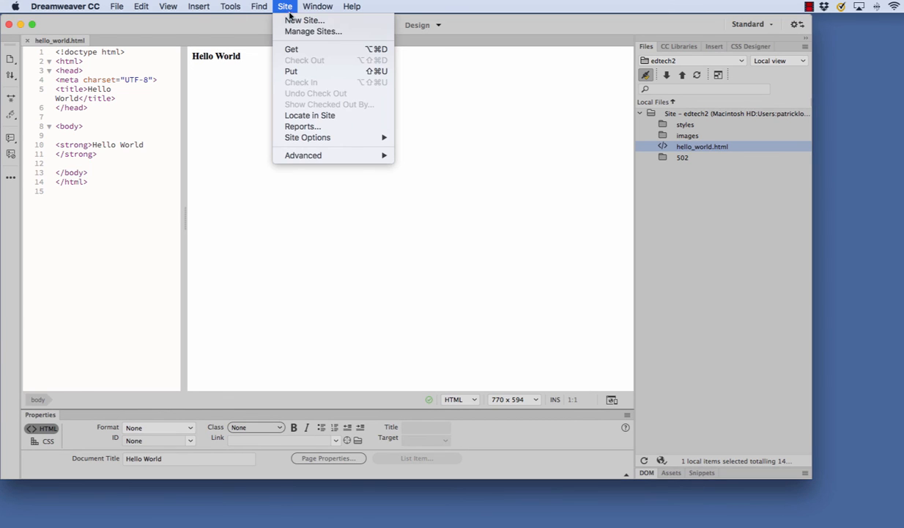
click(296, 30)
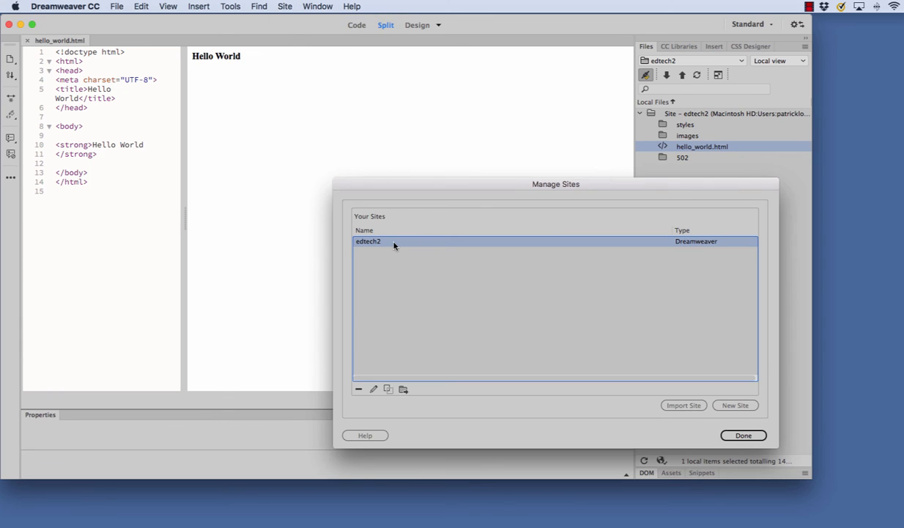
click(373, 389)
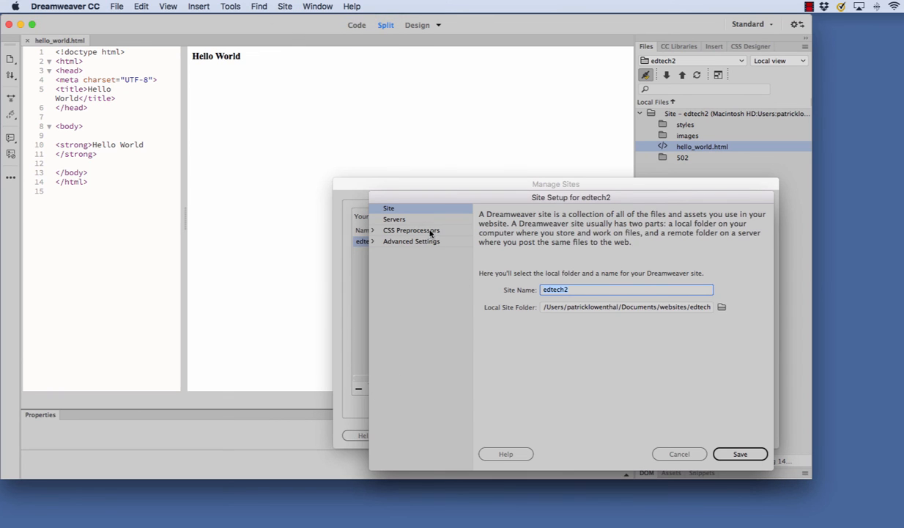
click(405, 221)
click(492, 258)
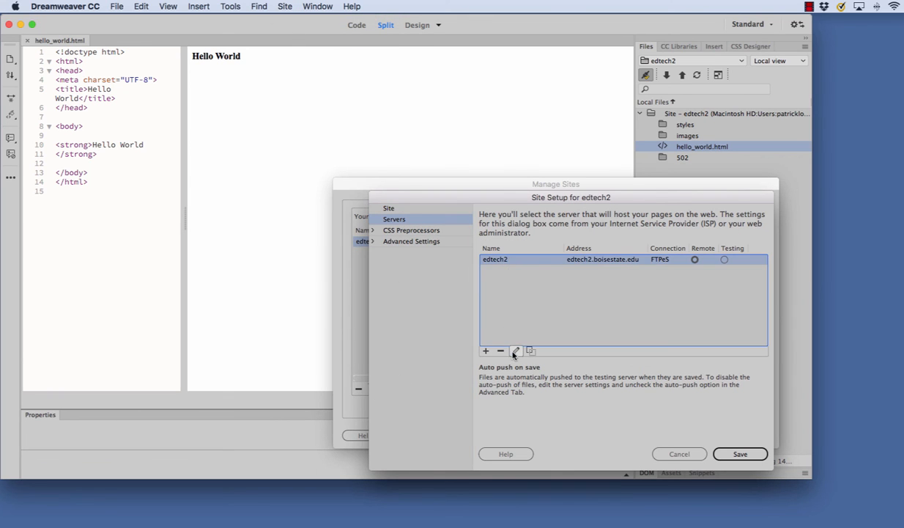
click(516, 351)
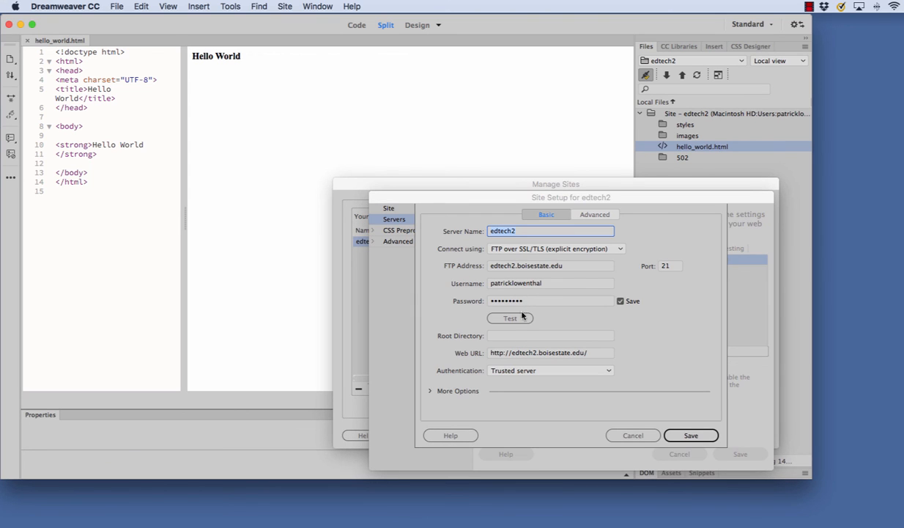
click(633, 435)
click(678, 453)
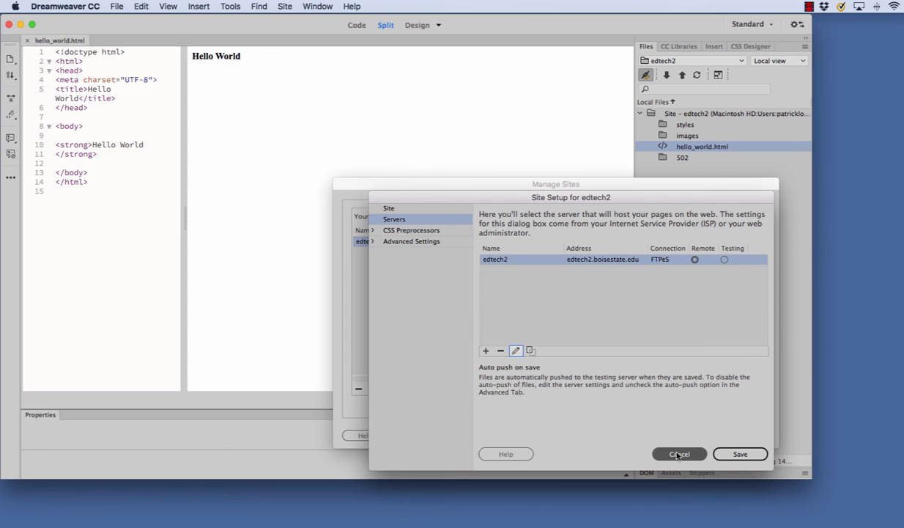
key(Return)
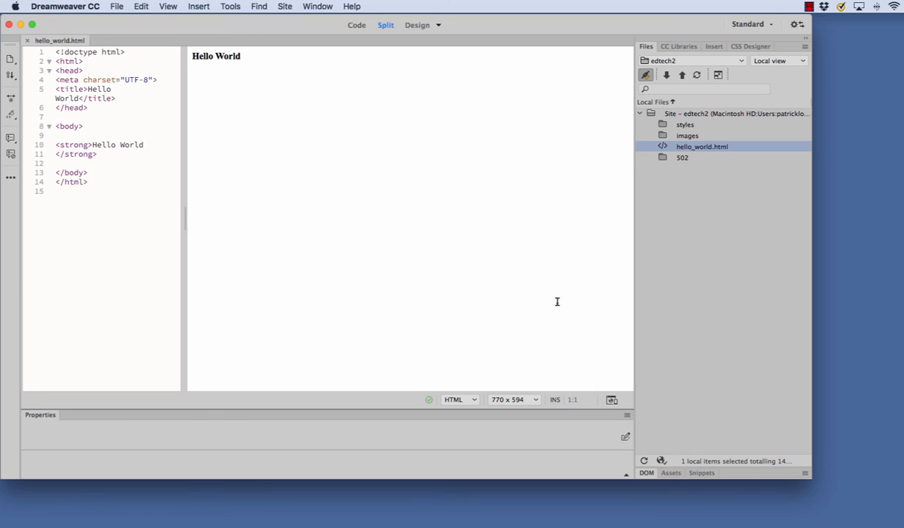